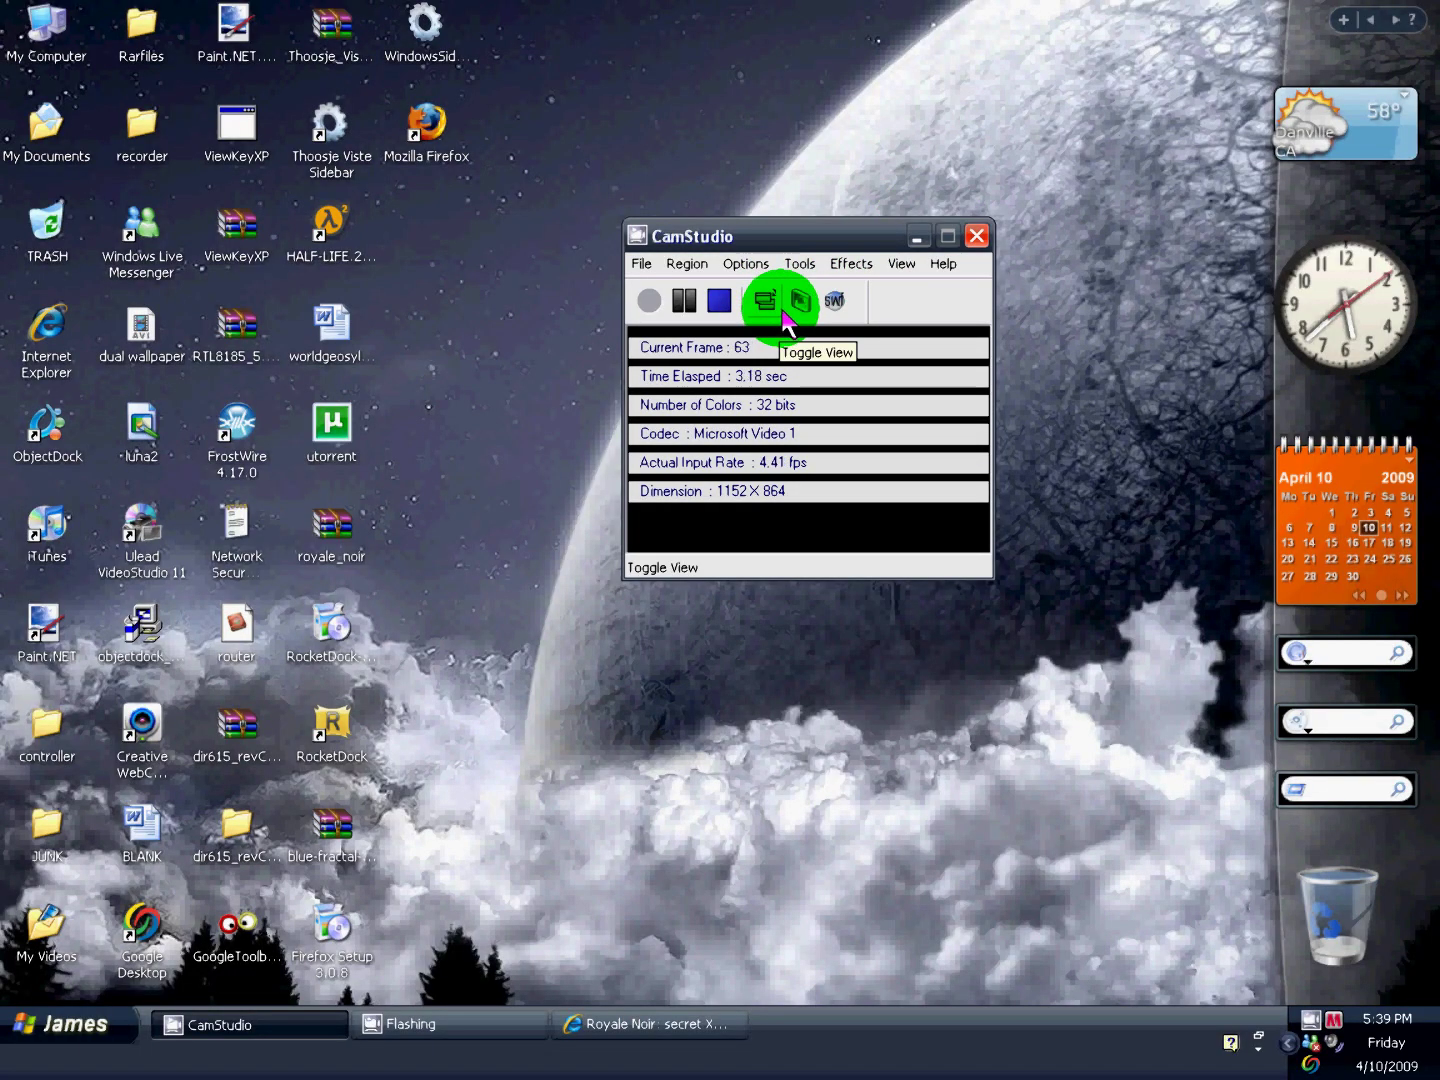
Minimize the CamStudio recorder window so recording continues with the desktop clear
{"action": "left_click", "coordinate": [917, 237]}
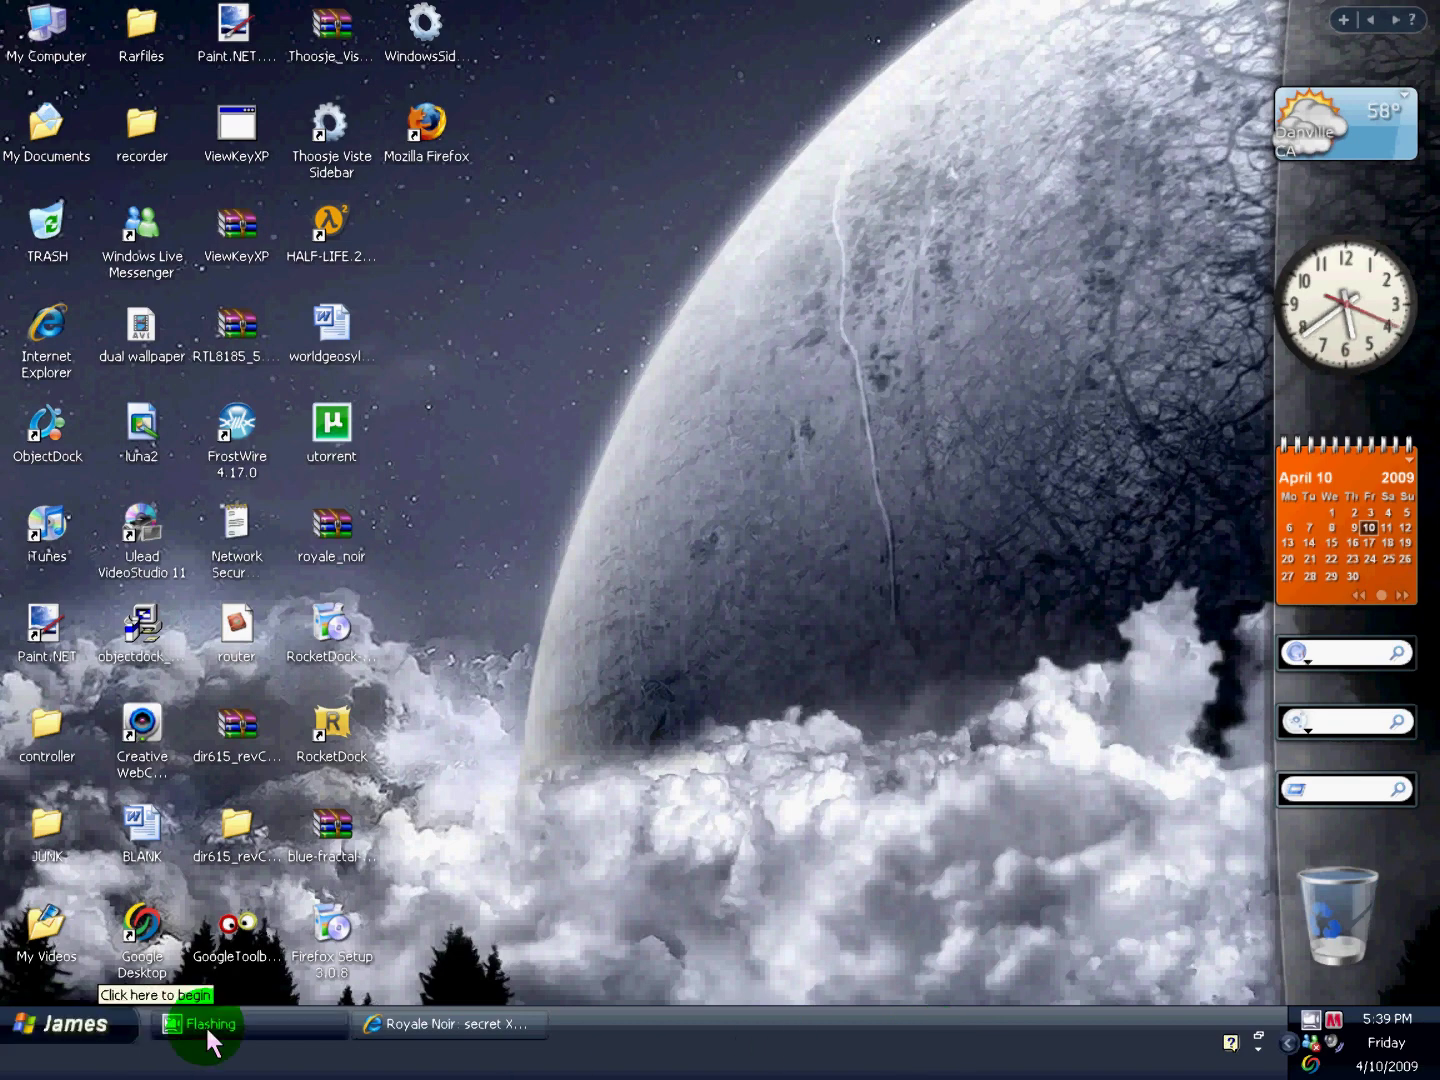
Open and dismiss the Start menu, then restore and minimize Internet Explorer
{"action": "left_click", "coordinate": [34, 1030]}
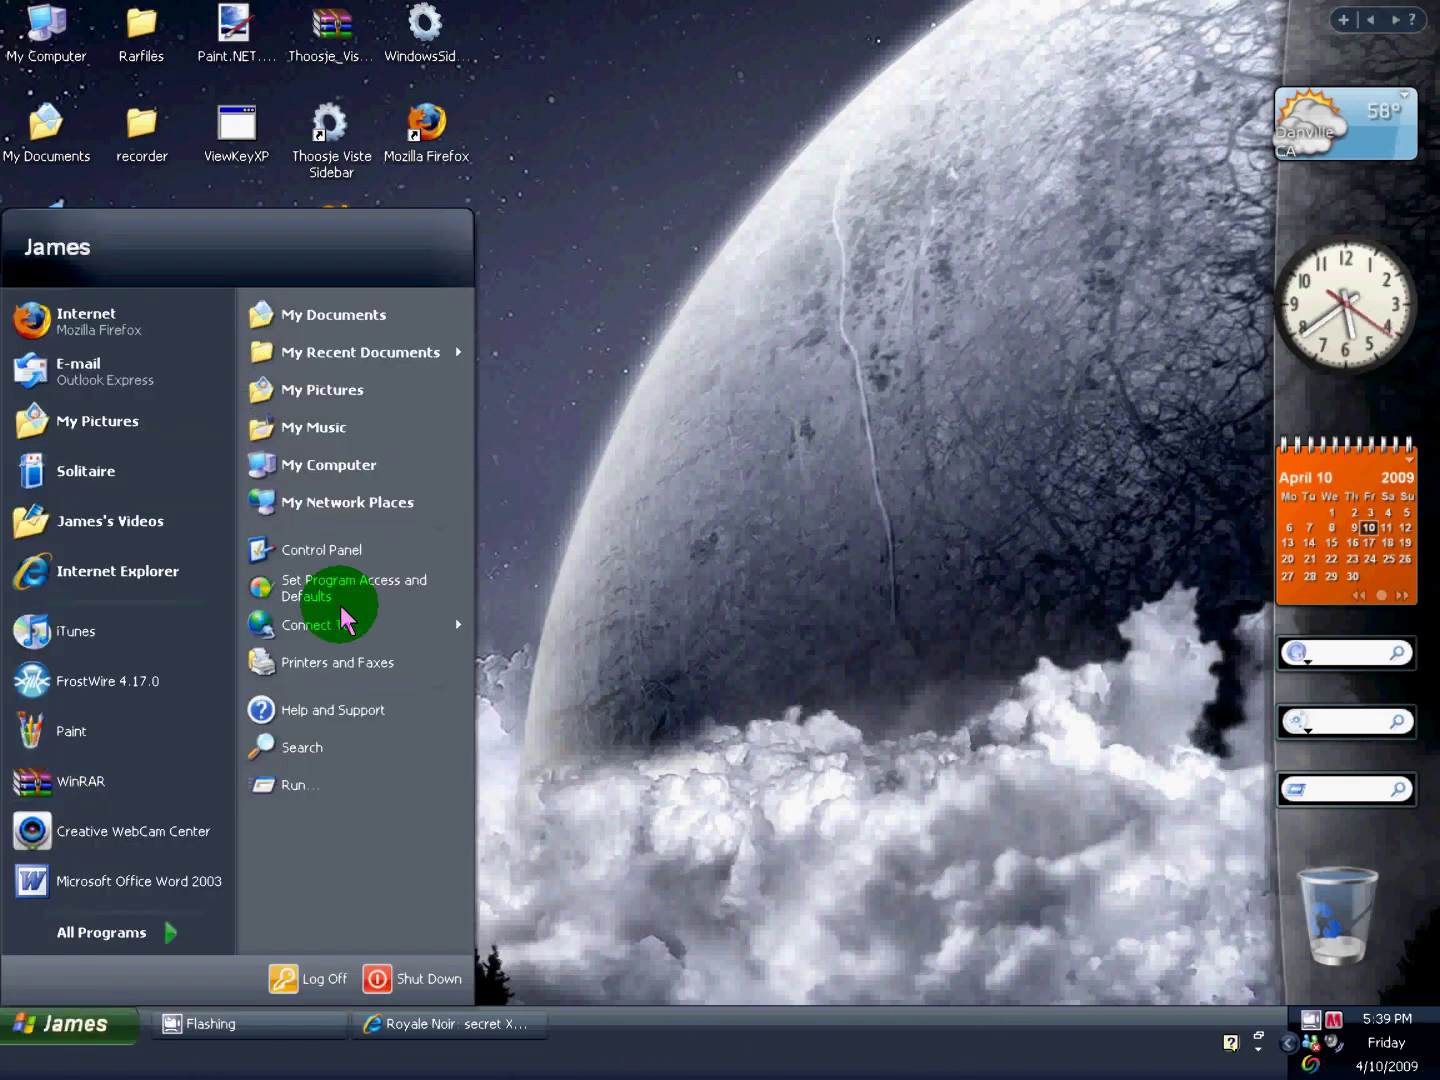
{"action": "left_click", "coordinate": [607, 883]}
{"action": "left_click", "coordinate": [515, 1023]}
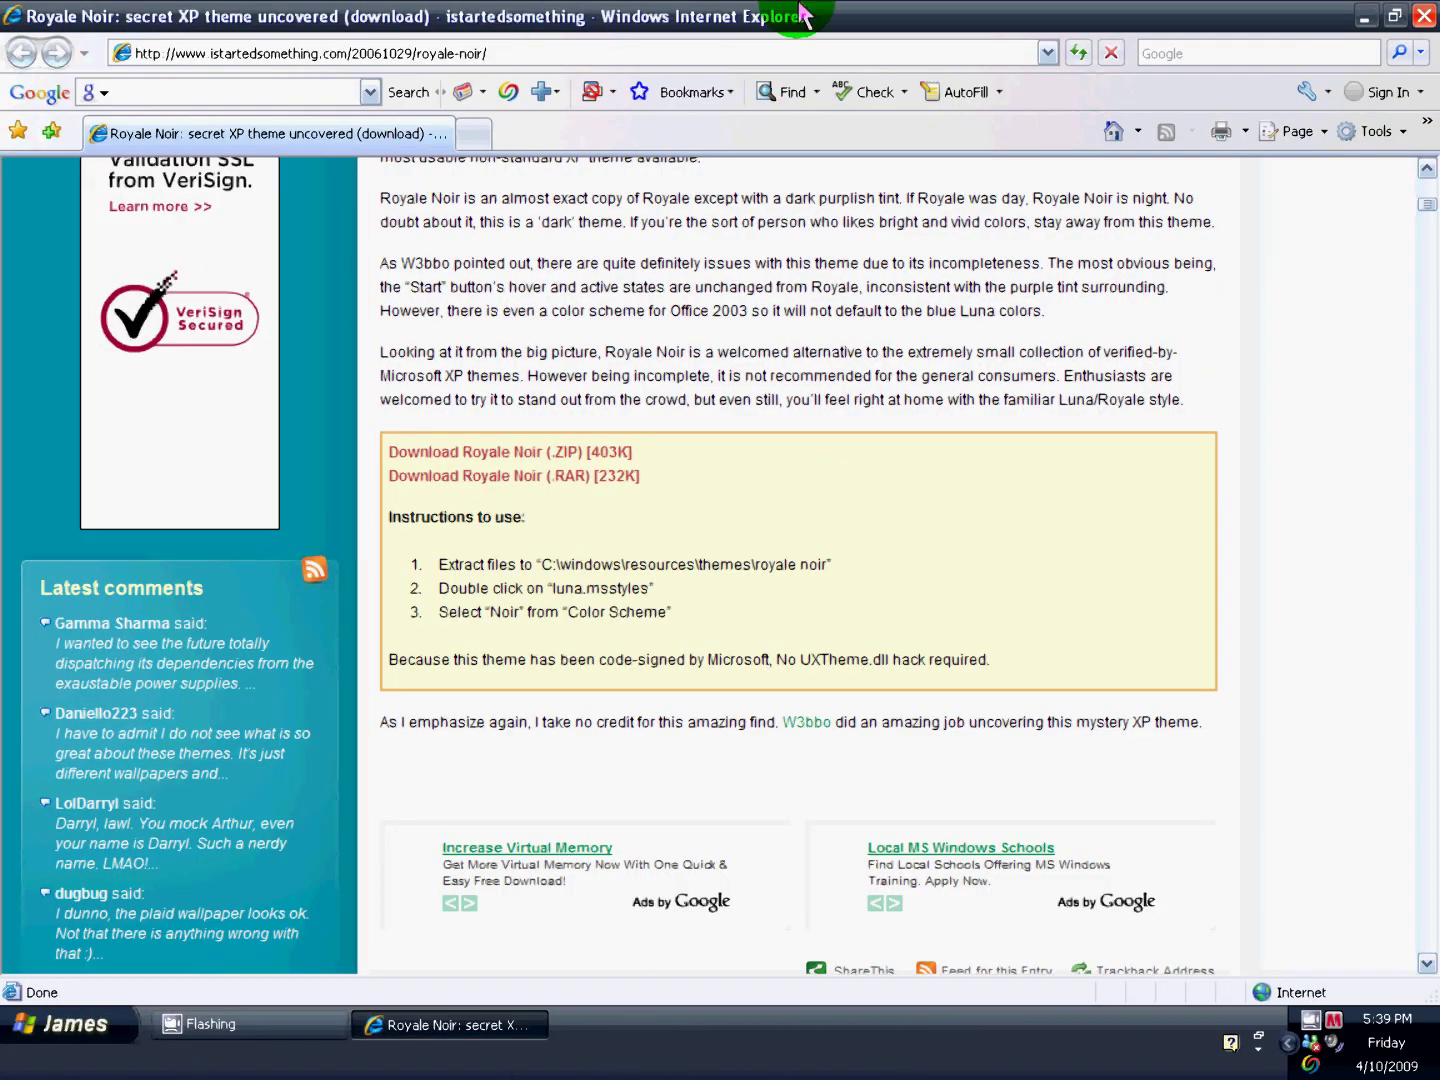
{"action": "left_click", "coordinate": [1361, 20]}
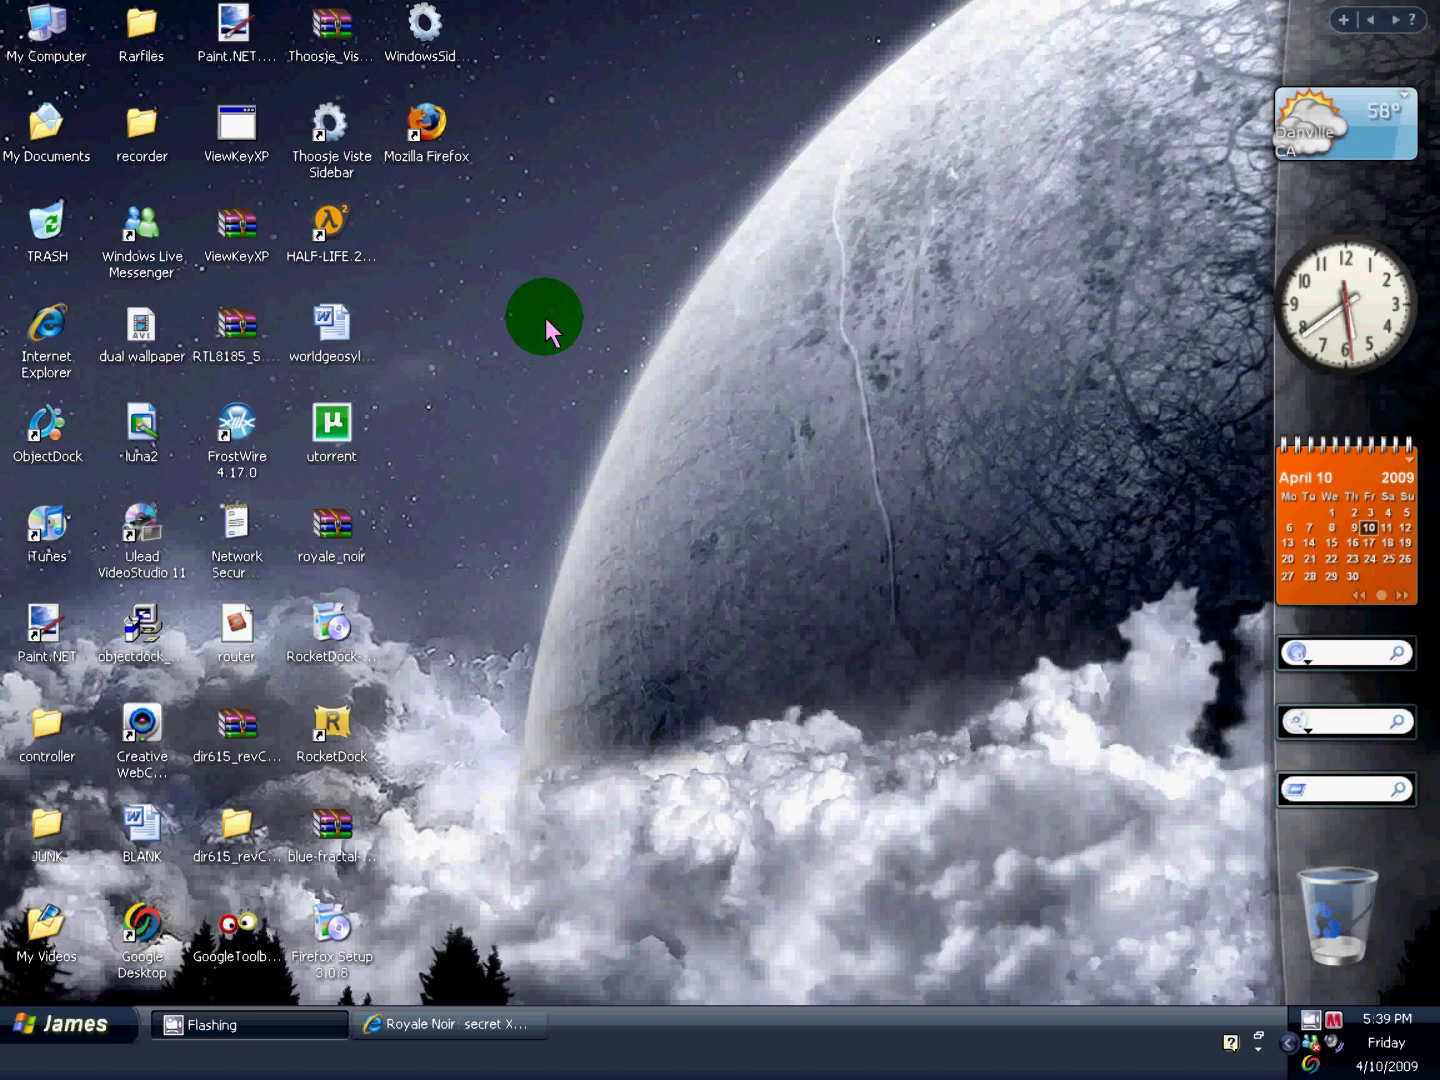
Sketch an arrow in Paint, discard it unsaved, and restore the Royale Noir article
{"action": "left_click", "coordinate": [79, 1026]}
{"action": "left_click", "coordinate": [85, 729]}
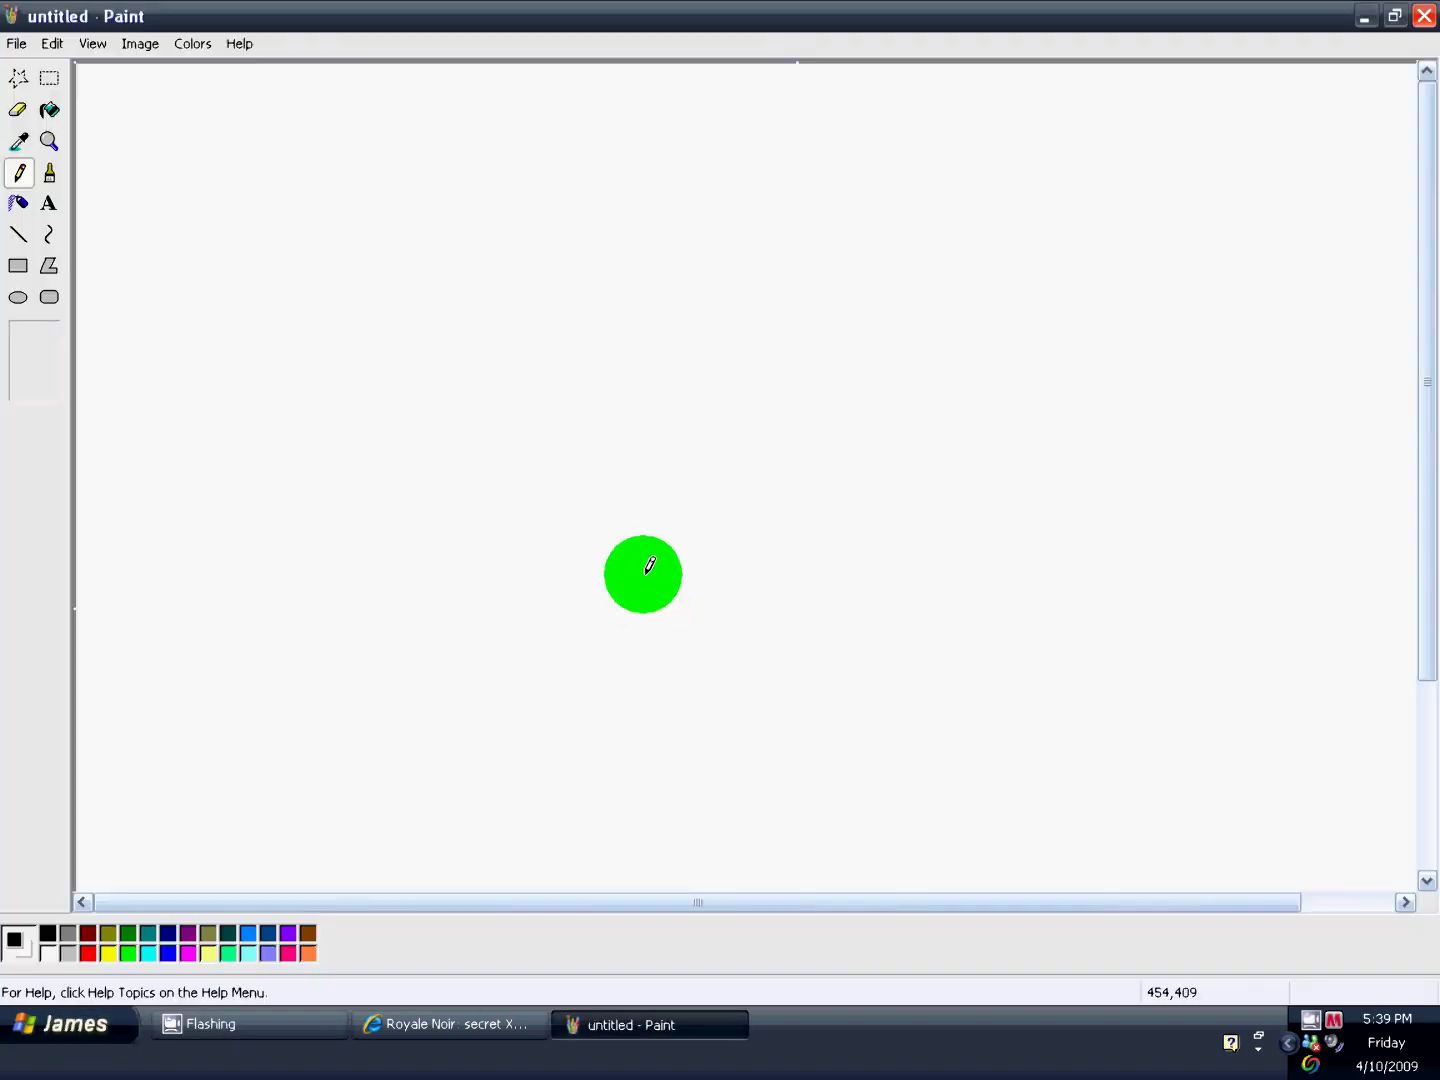
{"action": "left_click_drag", "start_coordinate": [354, 250], "coordinate": [852, 270]}
{"action": "mouse_move", "coordinate": [778, 188]}
{"action": "left_mouse_down"}
{"action": "mouse_move", "coordinate": [877, 236]}
{"action": "mouse_move", "coordinate": [682, 483]}
{"action": "mouse_move", "coordinate": [804, 214]}
{"action": "mouse_move", "coordinate": [919, 340]}
{"action": "mouse_move", "coordinate": [654, 462]}
{"action": "left_mouse_up"}
{"action": "mouse_move", "coordinate": [461, 239]}
{"action": "left_mouse_down"}
{"action": "mouse_move", "coordinate": [618, 277]}
{"action": "mouse_move", "coordinate": [852, 267]}
{"action": "mouse_move", "coordinate": [818, 225]}
{"action": "mouse_move", "coordinate": [506, 369]}
{"action": "left_mouse_up"}
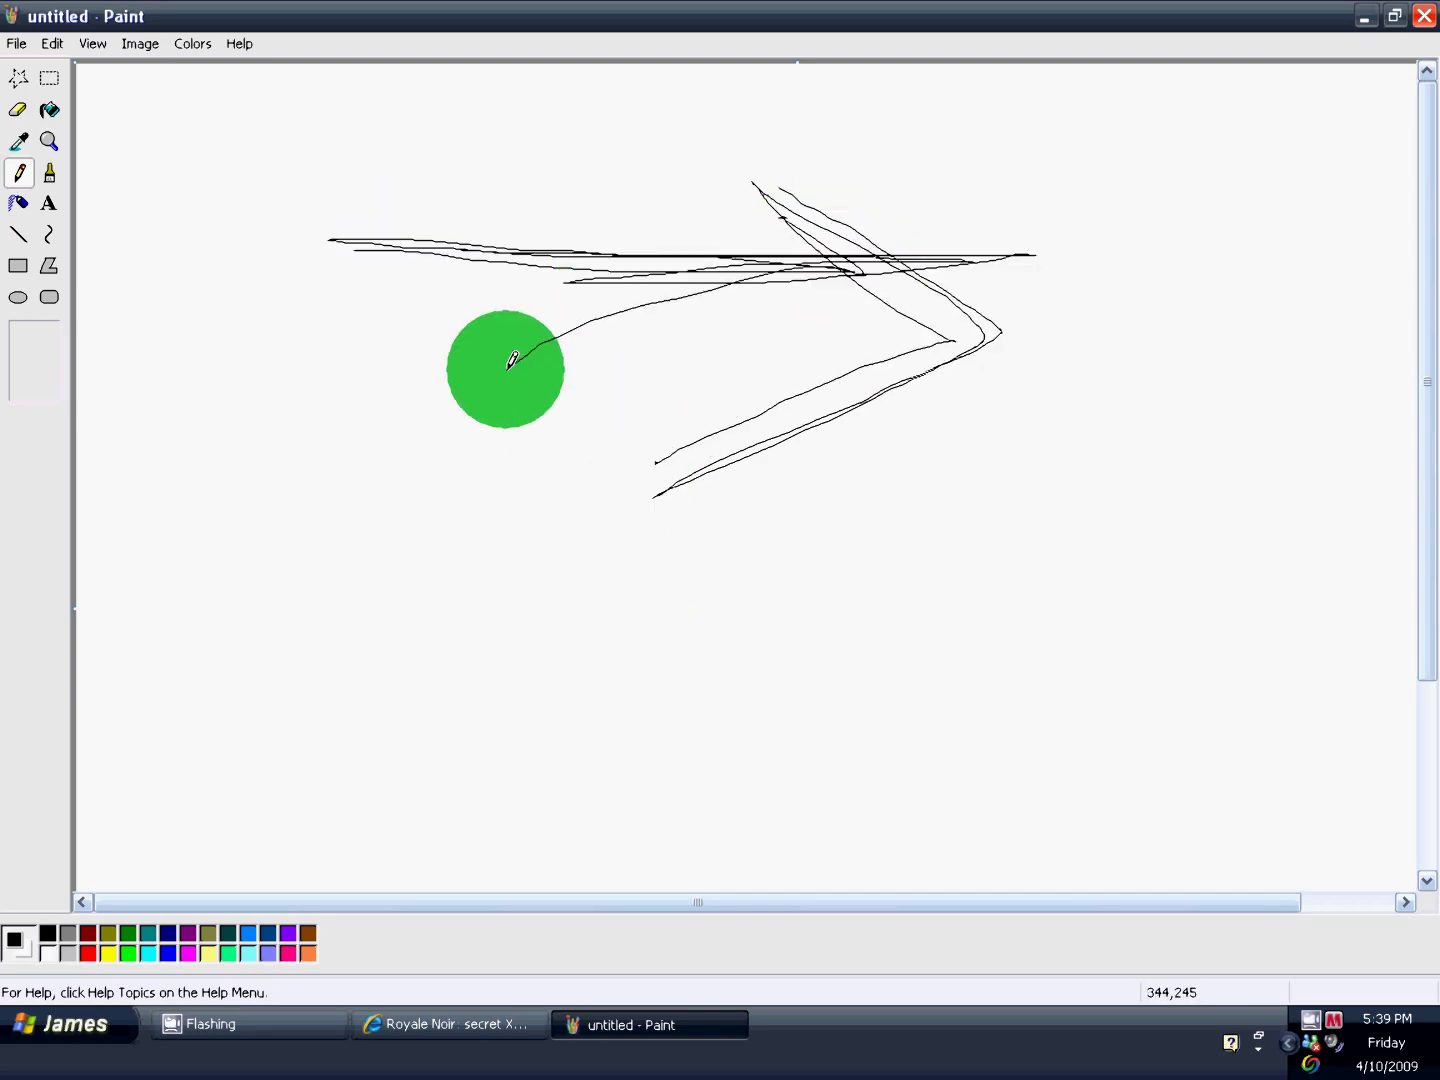
{"action": "left_click", "coordinate": [1424, 16]}
{"action": "left_click", "coordinate": [720, 551]}
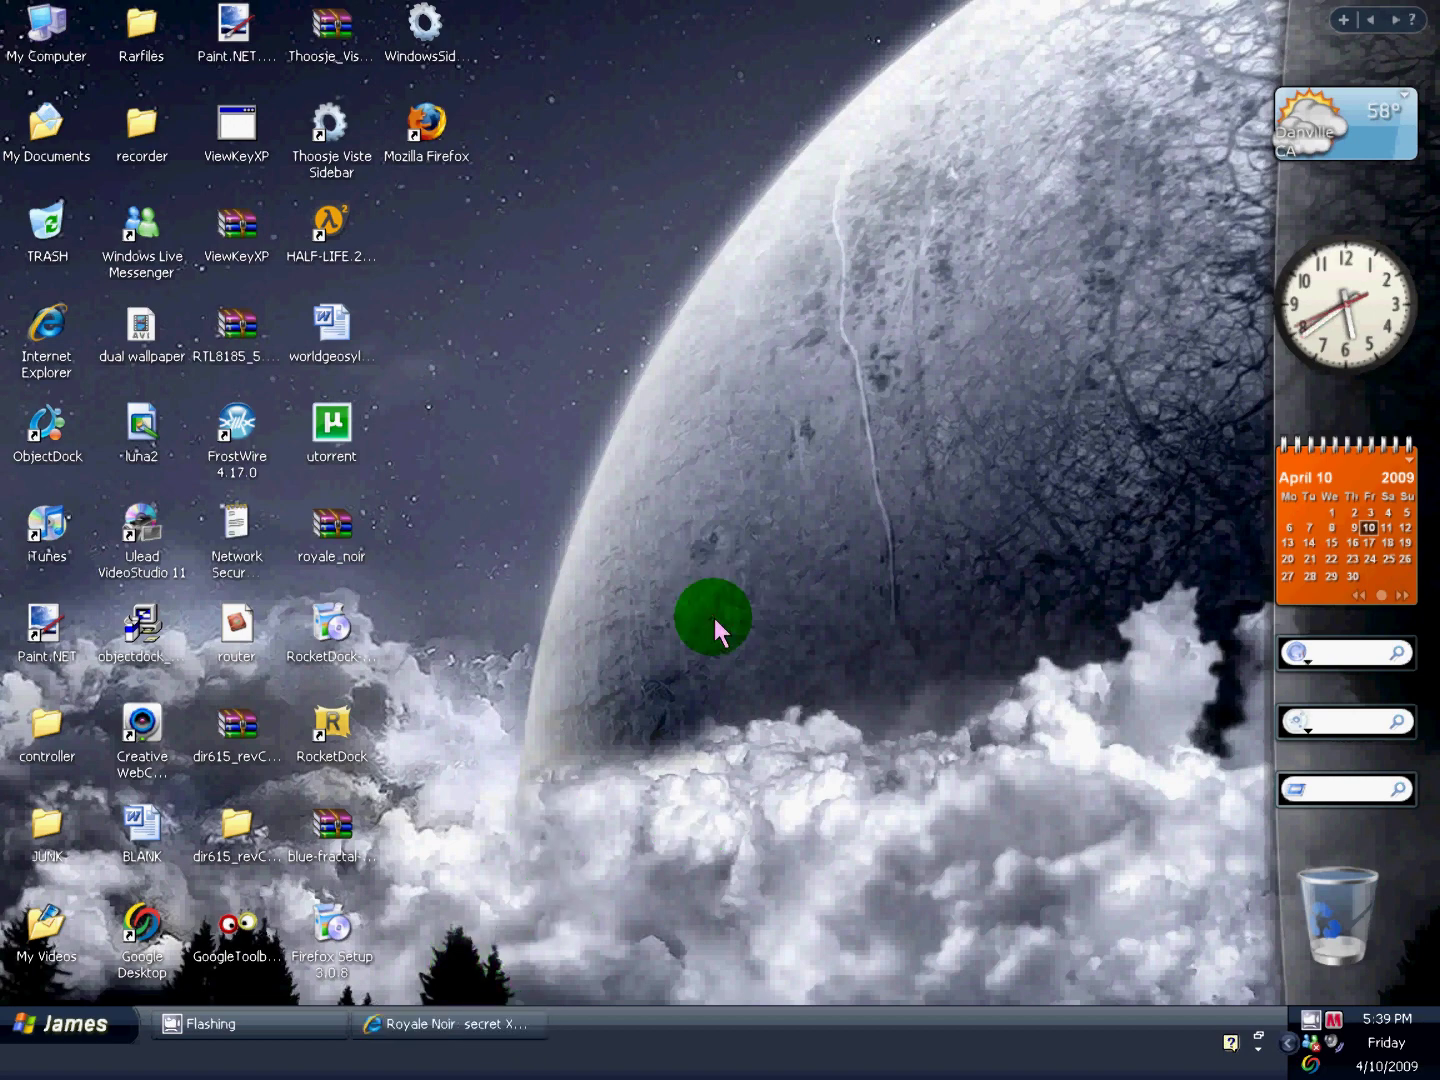
{"action": "left_click", "coordinate": [519, 1018]}
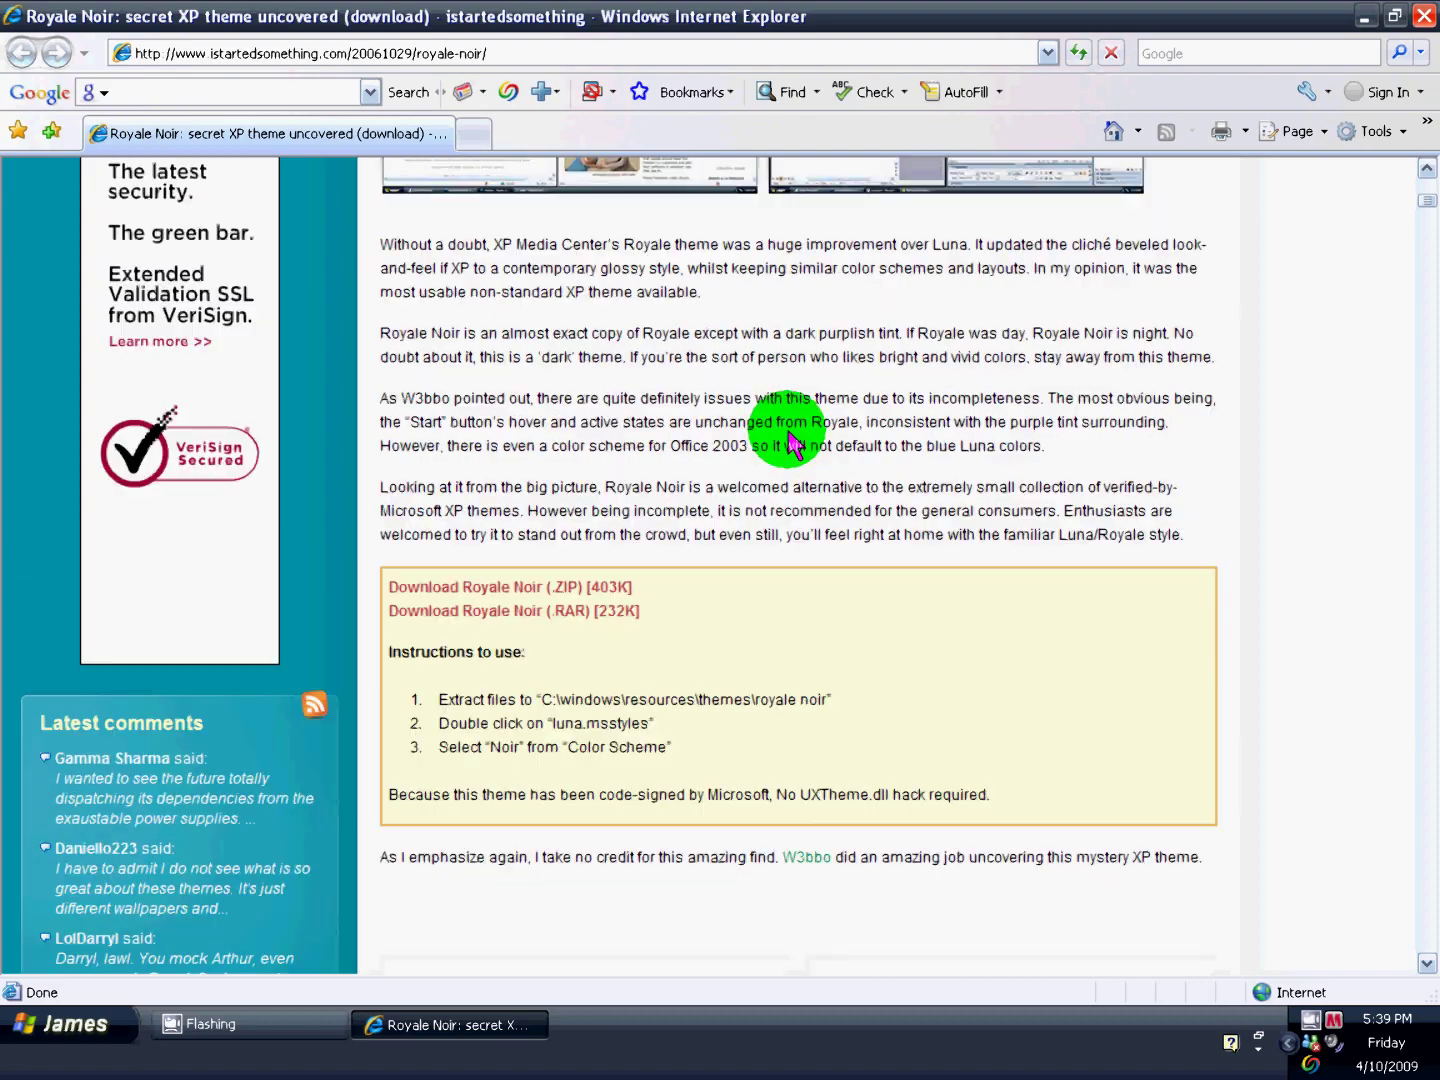
{"action": "scroll", "coordinate": [787, 440], "scroll_direction": "up", "scroll_amount": 2}
{"action": "scroll", "coordinate": [793, 433], "scroll_direction": "up", "scroll_amount": 8}
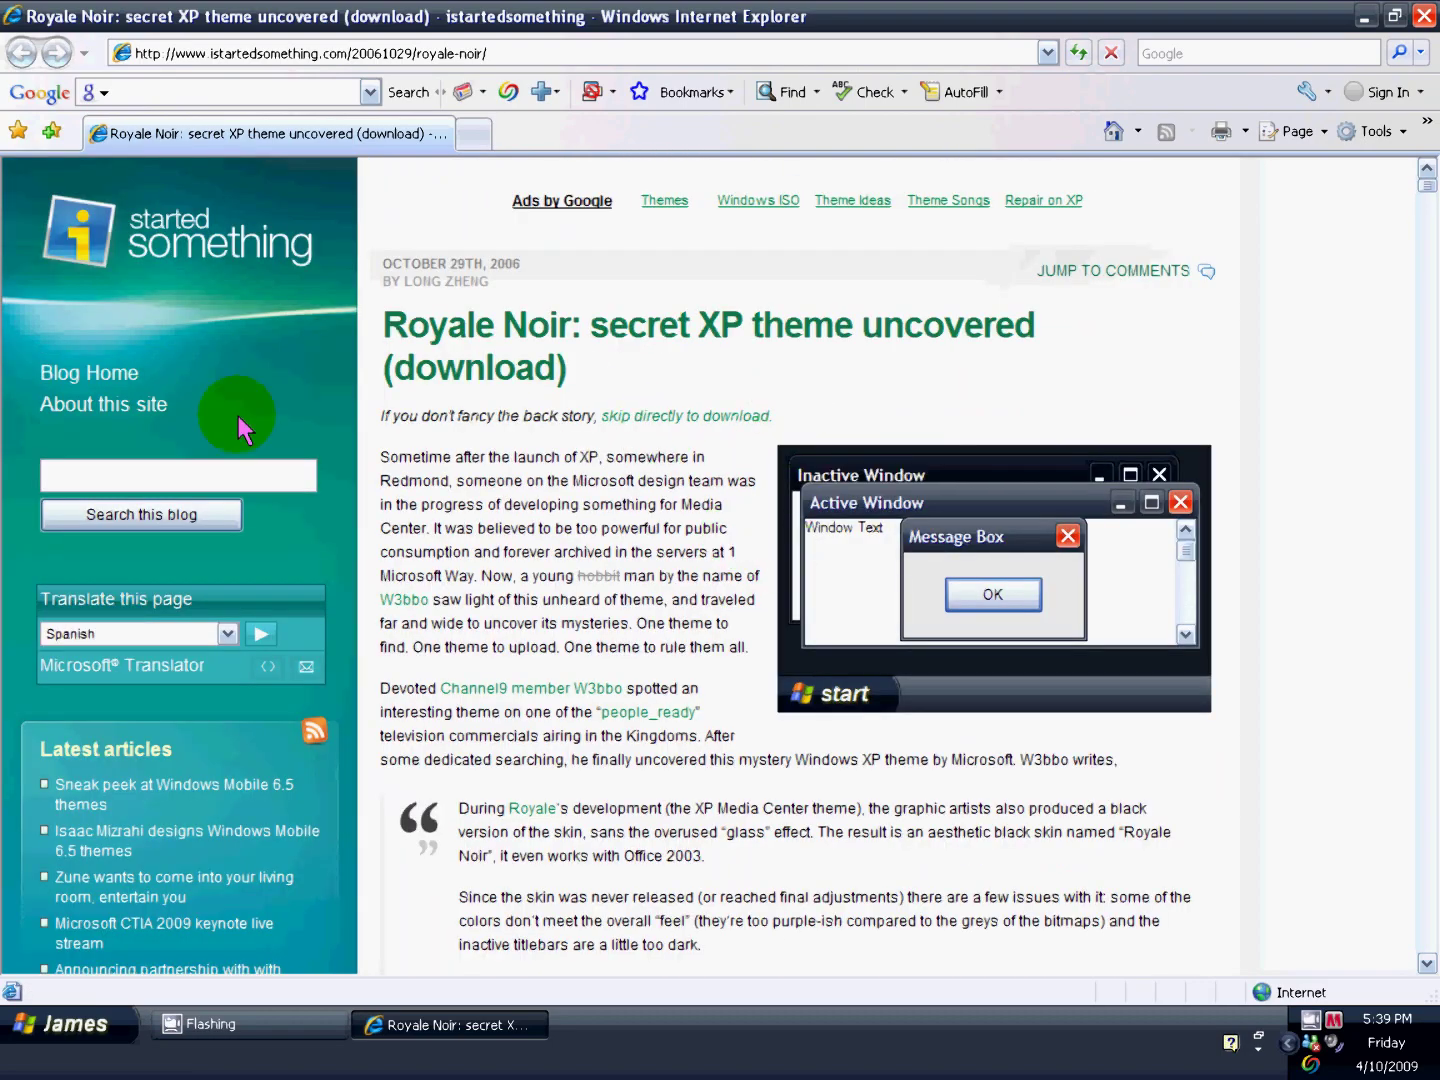
{"action": "scroll", "coordinate": [691, 499], "scroll_direction": "down", "scroll_amount": 1}
{"action": "scroll", "coordinate": [733, 506], "scroll_direction": "down", "scroll_amount": 7}
{"action": "scroll", "coordinate": [725, 512], "scroll_direction": "down", "scroll_amount": 3}
{"action": "scroll", "coordinate": [720, 563], "scroll_direction": "down", "scroll_amount": 1}
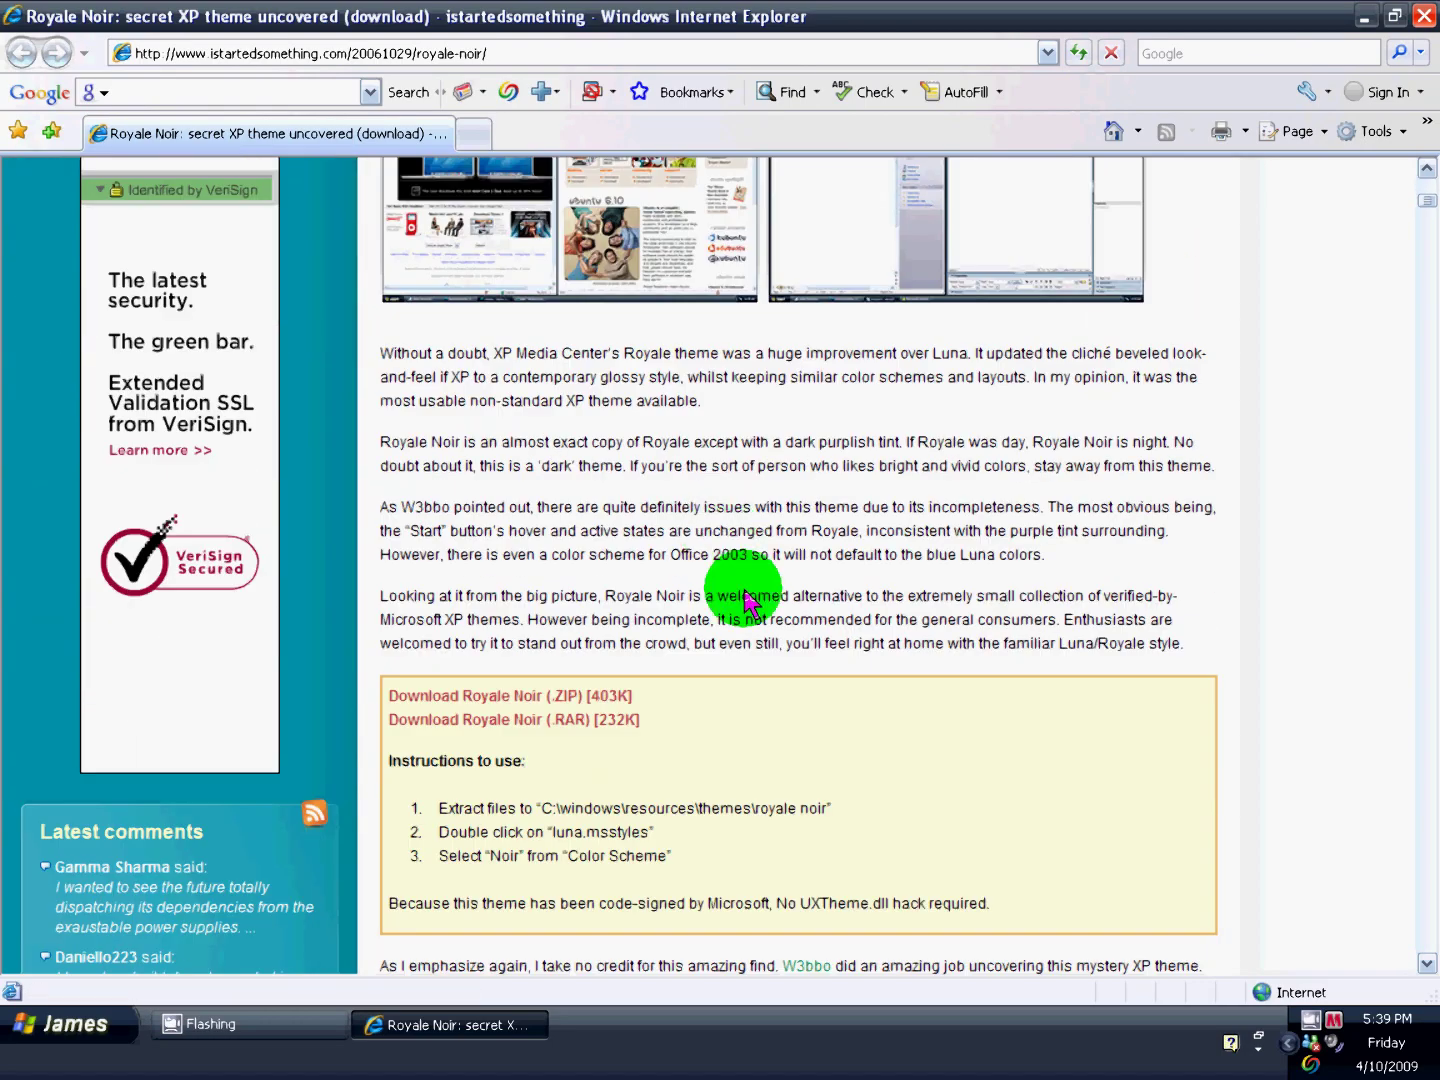
{"action": "scroll", "coordinate": [720, 596], "scroll_direction": "down", "scroll_amount": 1}
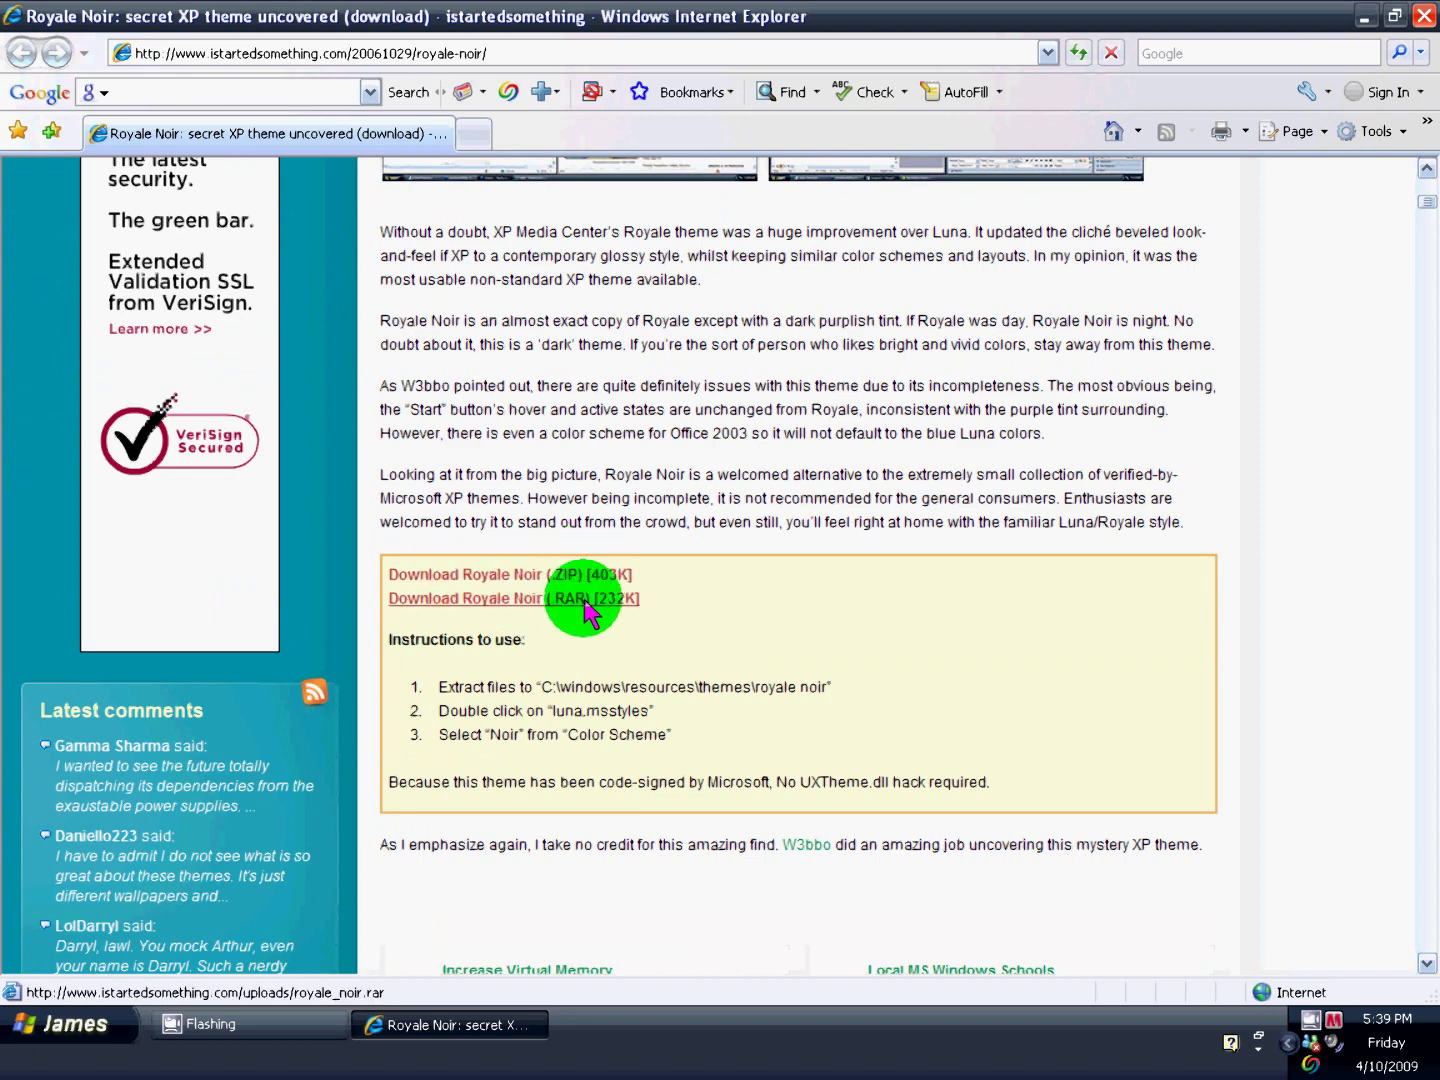
Start the Royale Noir (.RAR) download, cancel the save, and minimize Internet Explorer
{"action": "left_click", "coordinate": [584, 598]}
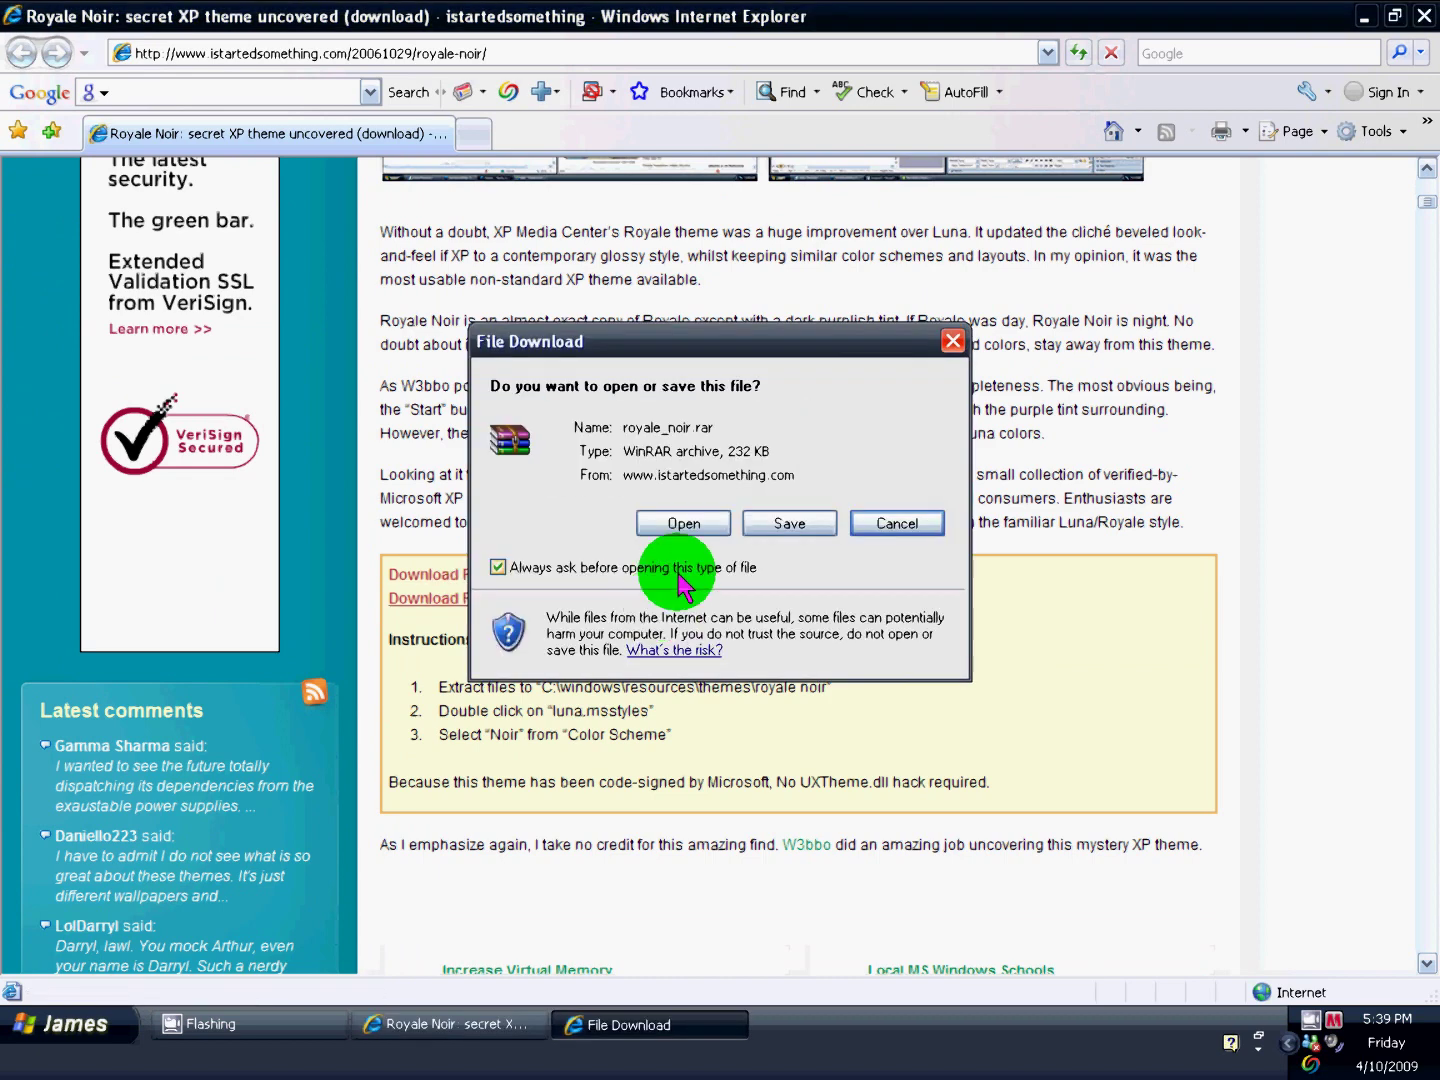
{"action": "left_click", "coordinate": [816, 523]}
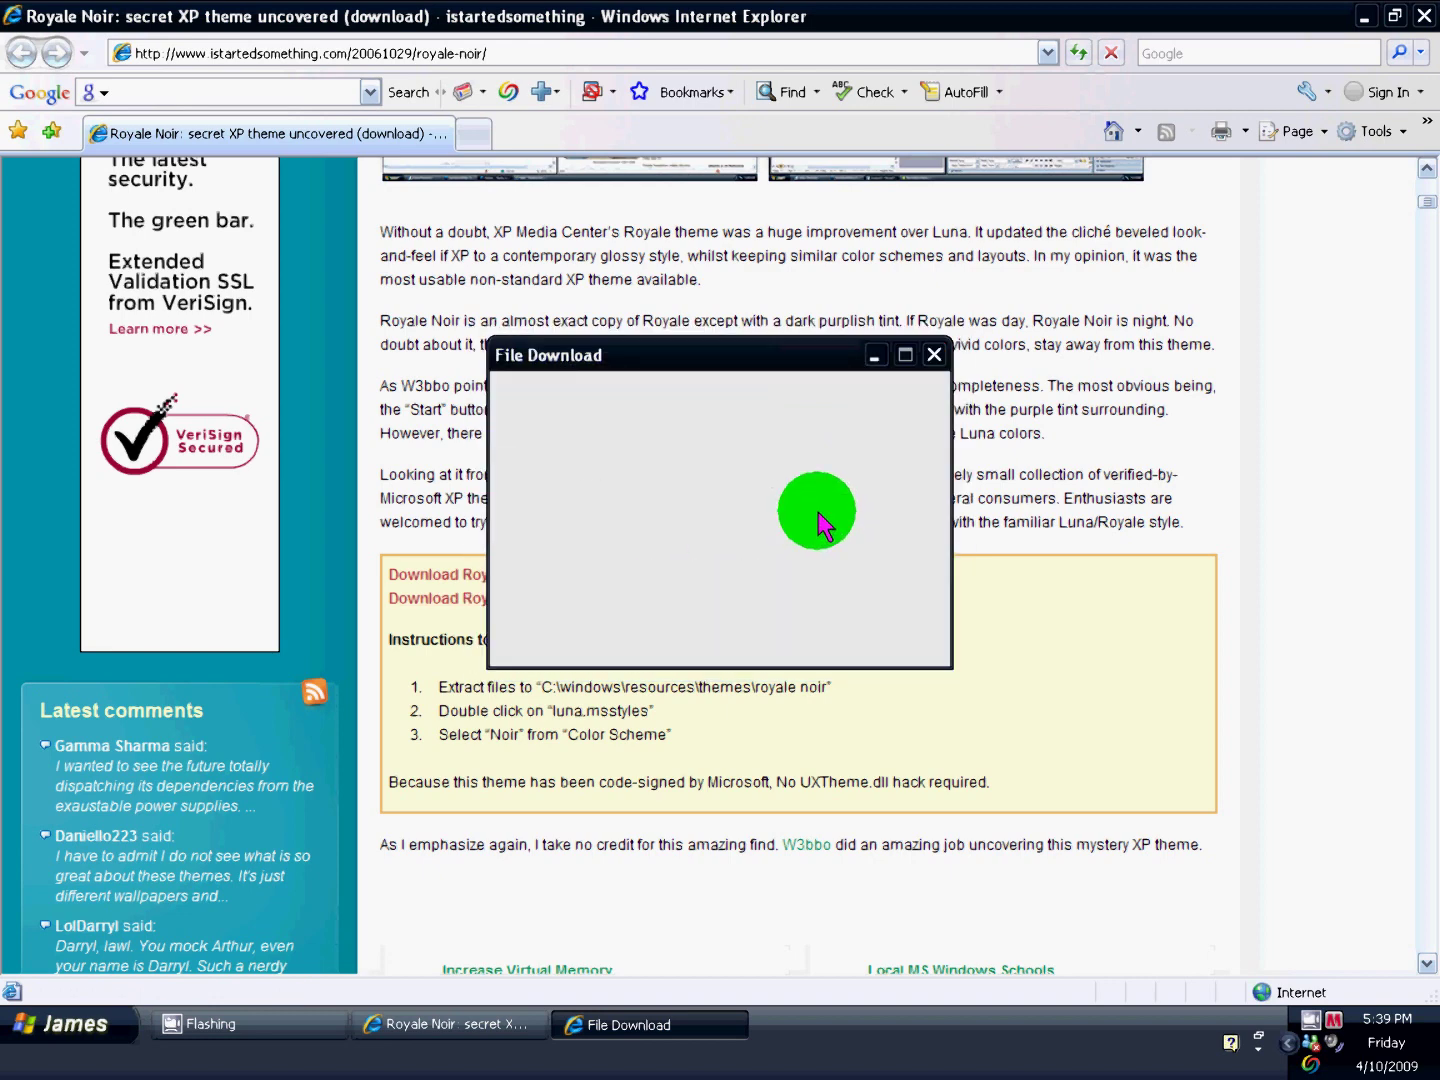
{"action": "left_click", "coordinate": [564, 593]}
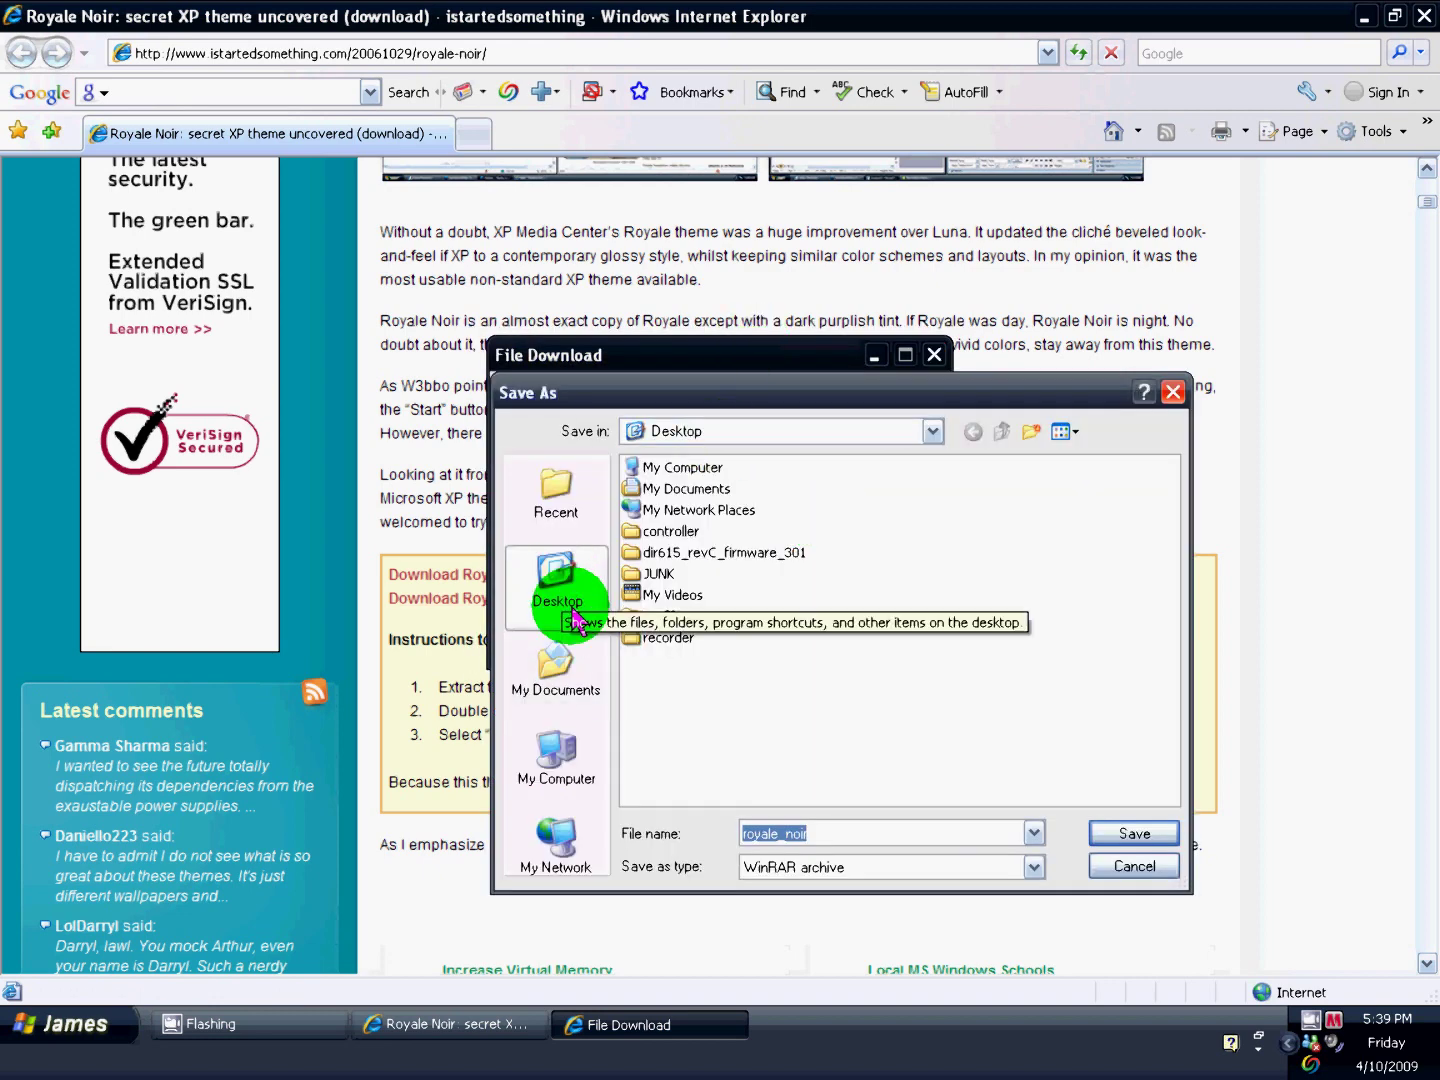
{"action": "left_click", "coordinate": [1171, 393]}
{"action": "left_click", "coordinate": [931, 358]}
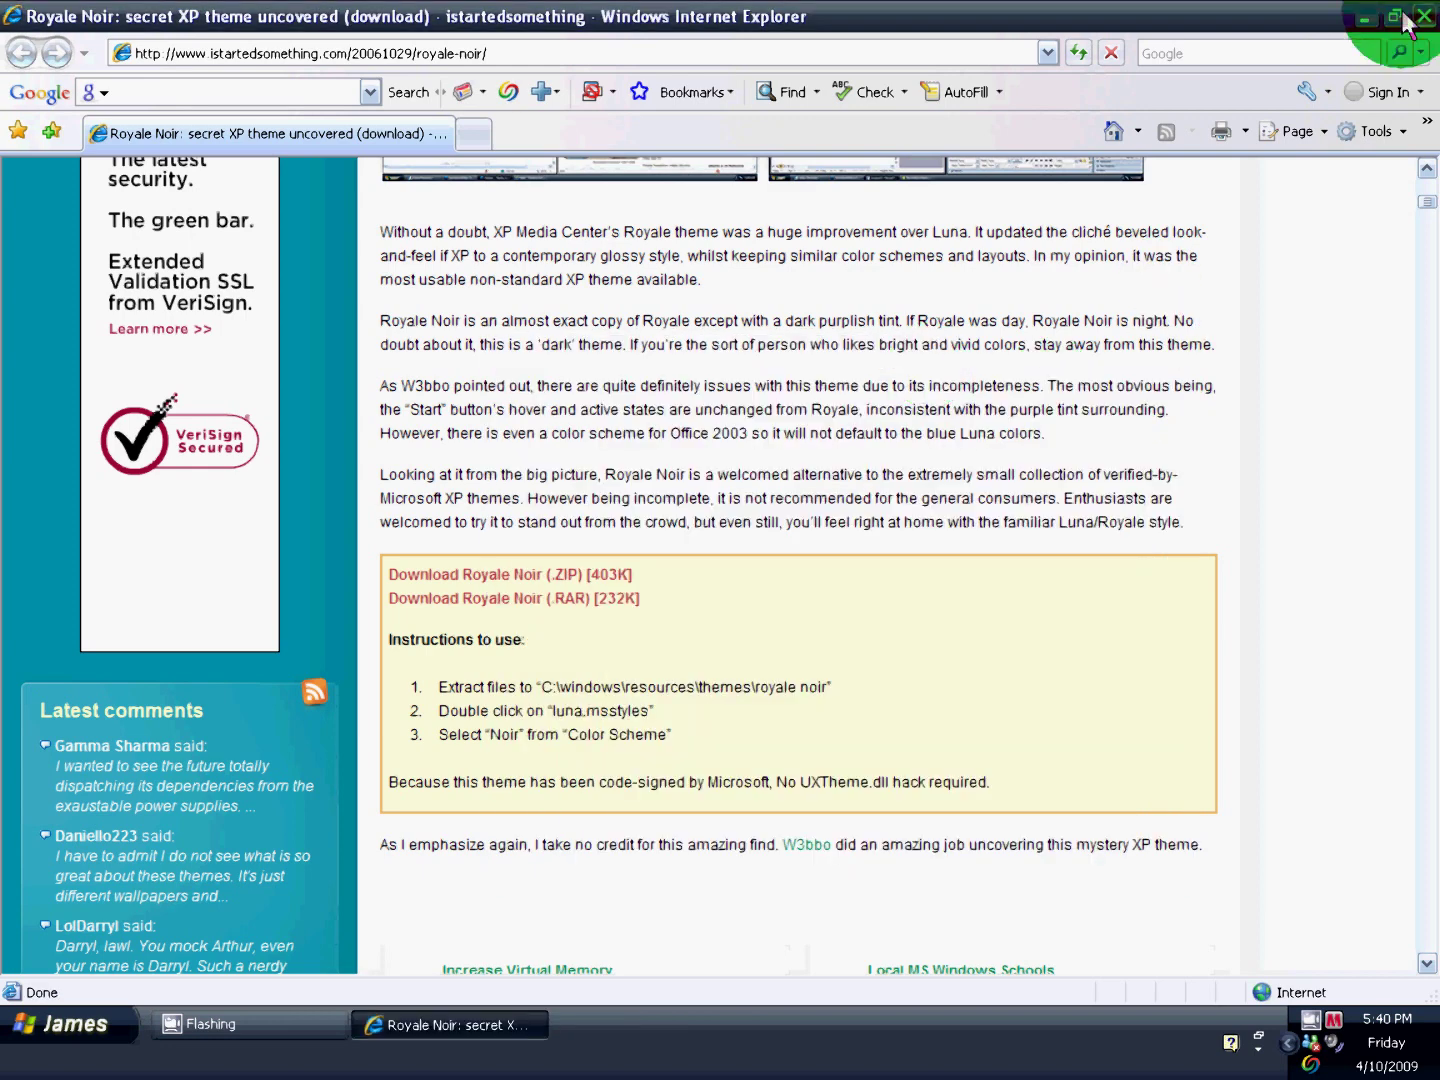
{"action": "left_click", "coordinate": [1365, 19]}
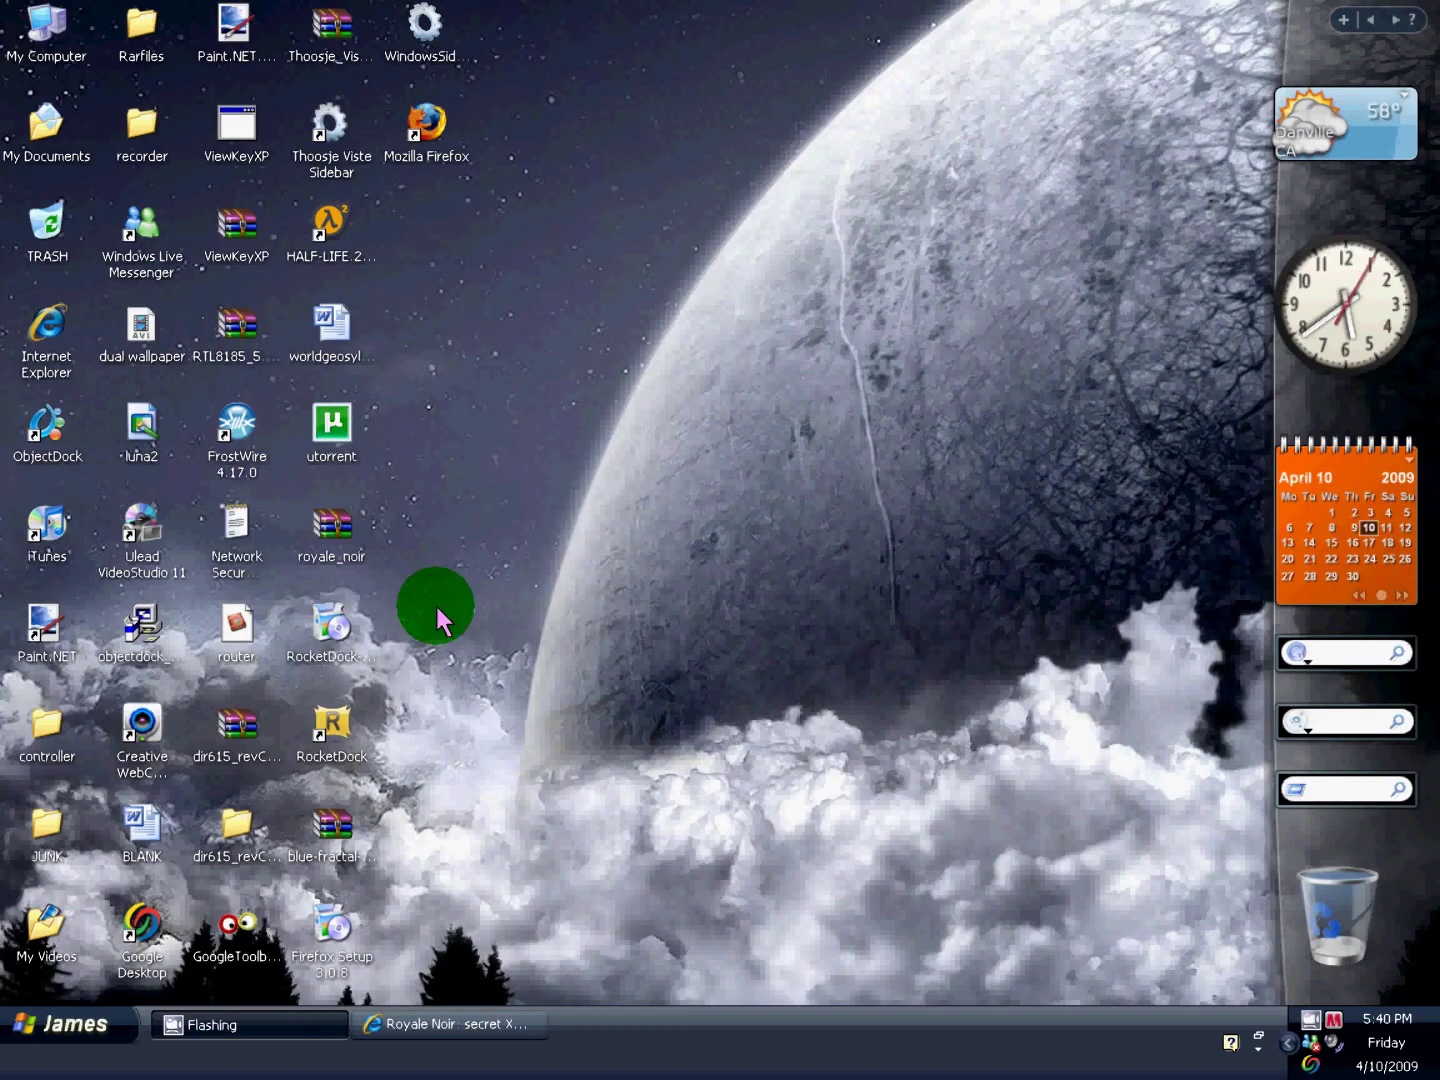
Open royale_noir.zip in WinRAR and select Shell, Read Me.txt and luna.msstyles for extraction
{"action": "mouse_move", "coordinate": [417, 519]}
{"action": "left_mouse_down"}
{"action": "mouse_move", "coordinate": [819, 433]}
{"action": "mouse_move", "coordinate": [781, 450]}
{"action": "left_mouse_up"}
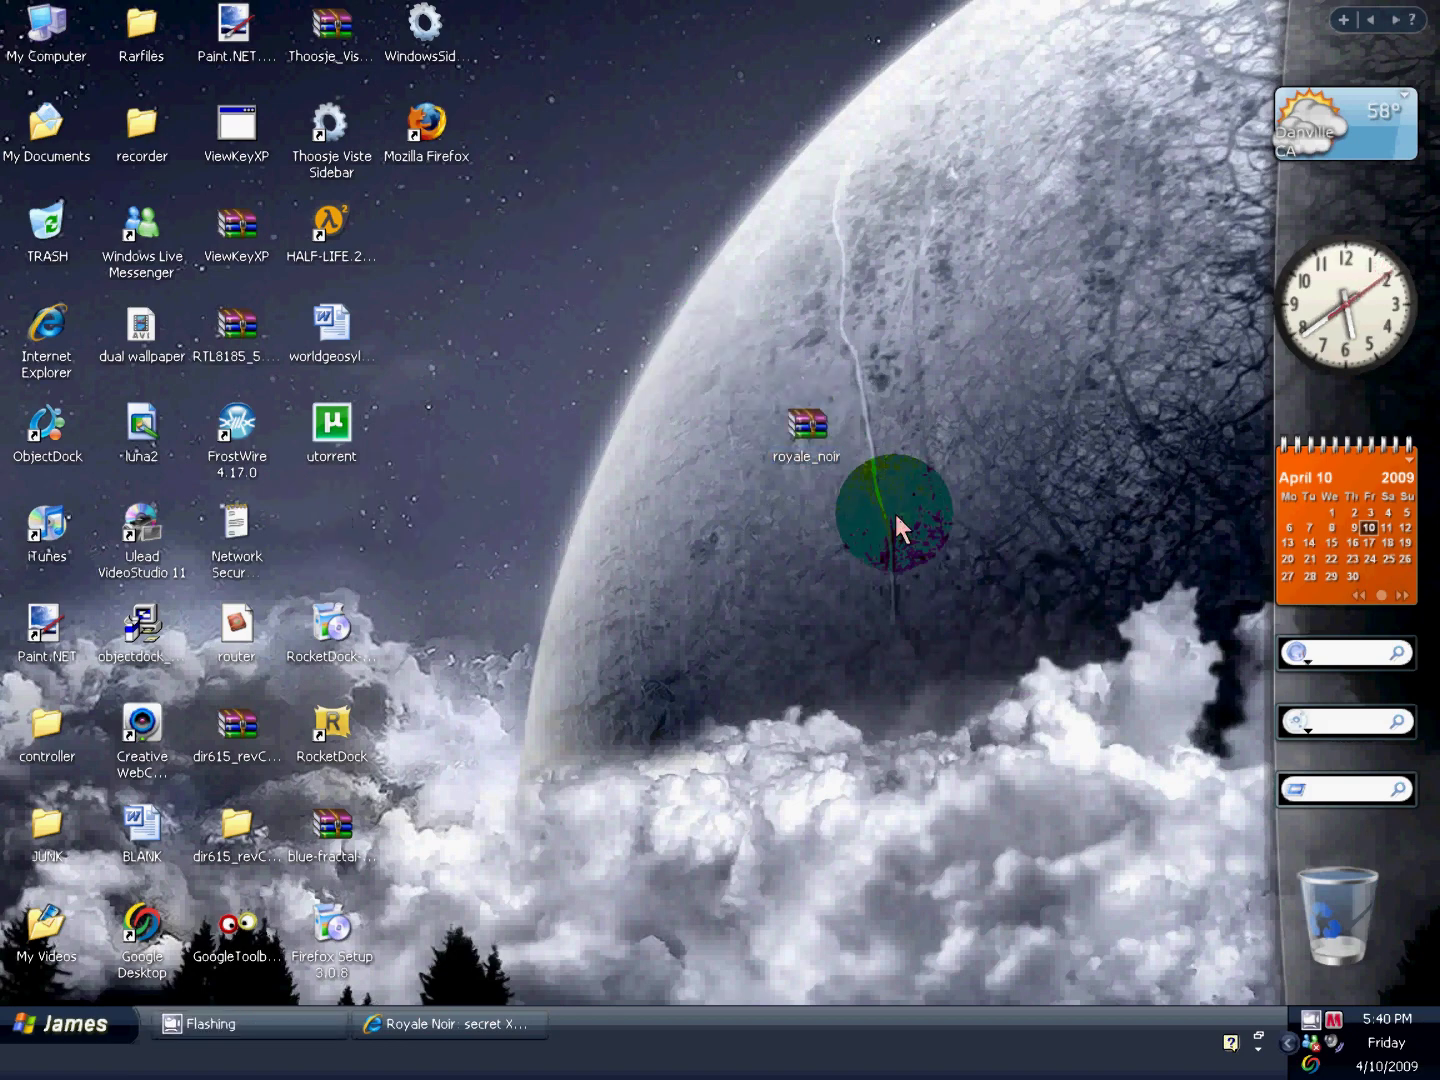
{"action": "left_click_drag", "start_coordinate": [781, 450], "coordinate": [349, 534]}
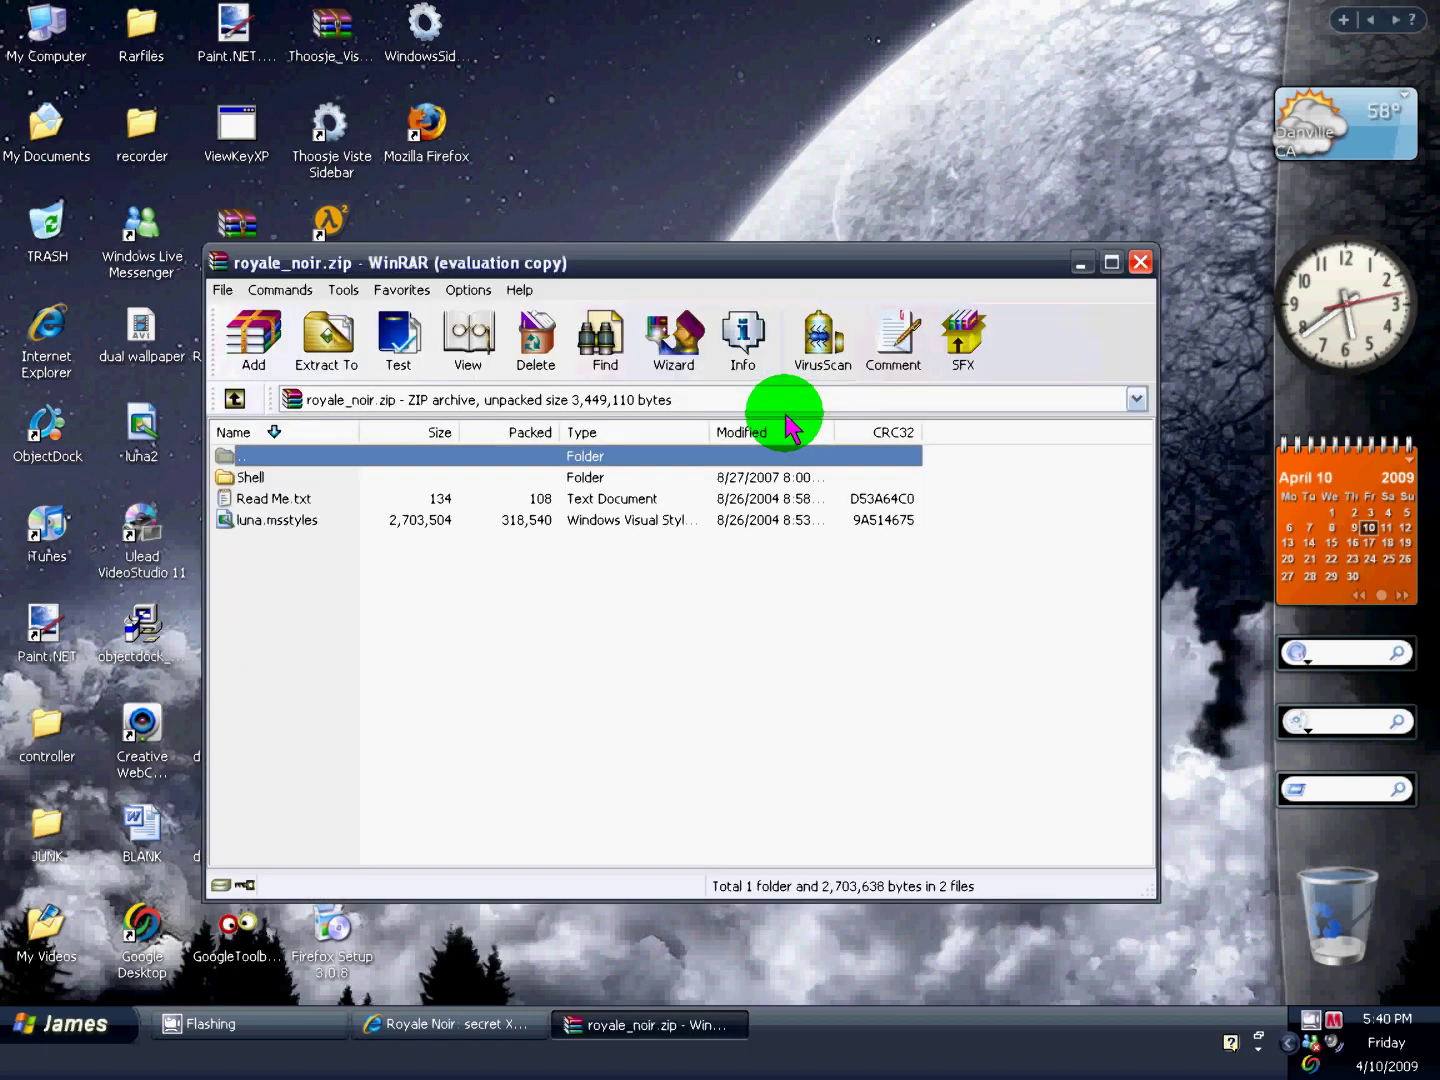
{"action": "key", "text": "Escape"}
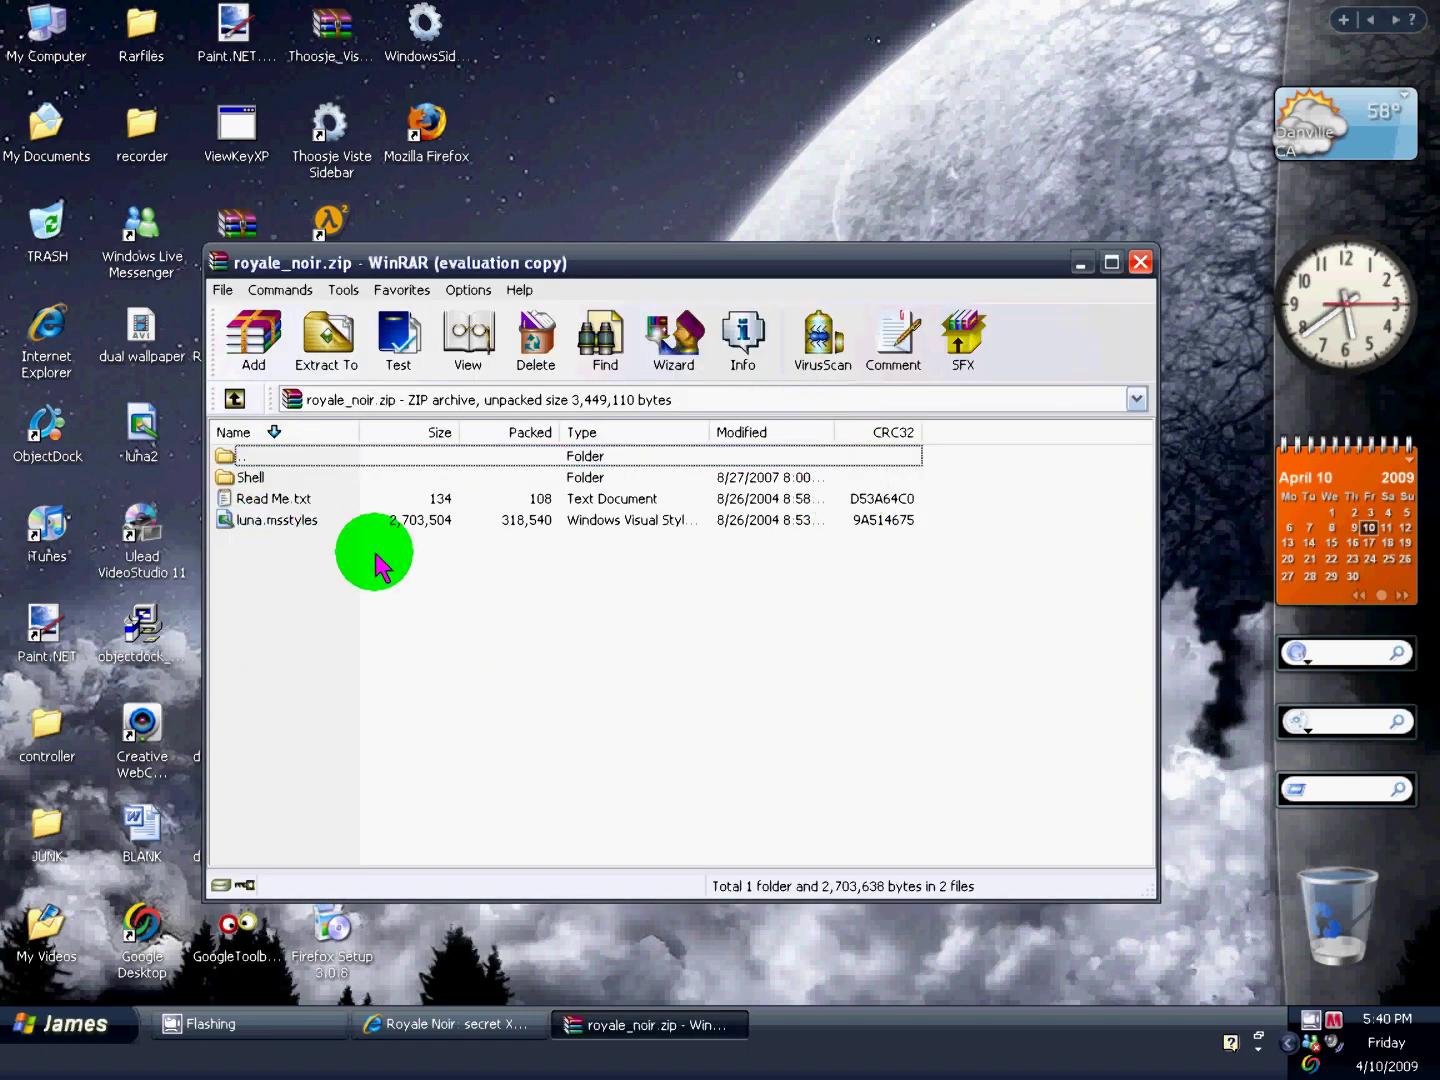
{"action": "left_click_drag", "start_coordinate": [376, 553], "coordinate": [270, 478]}
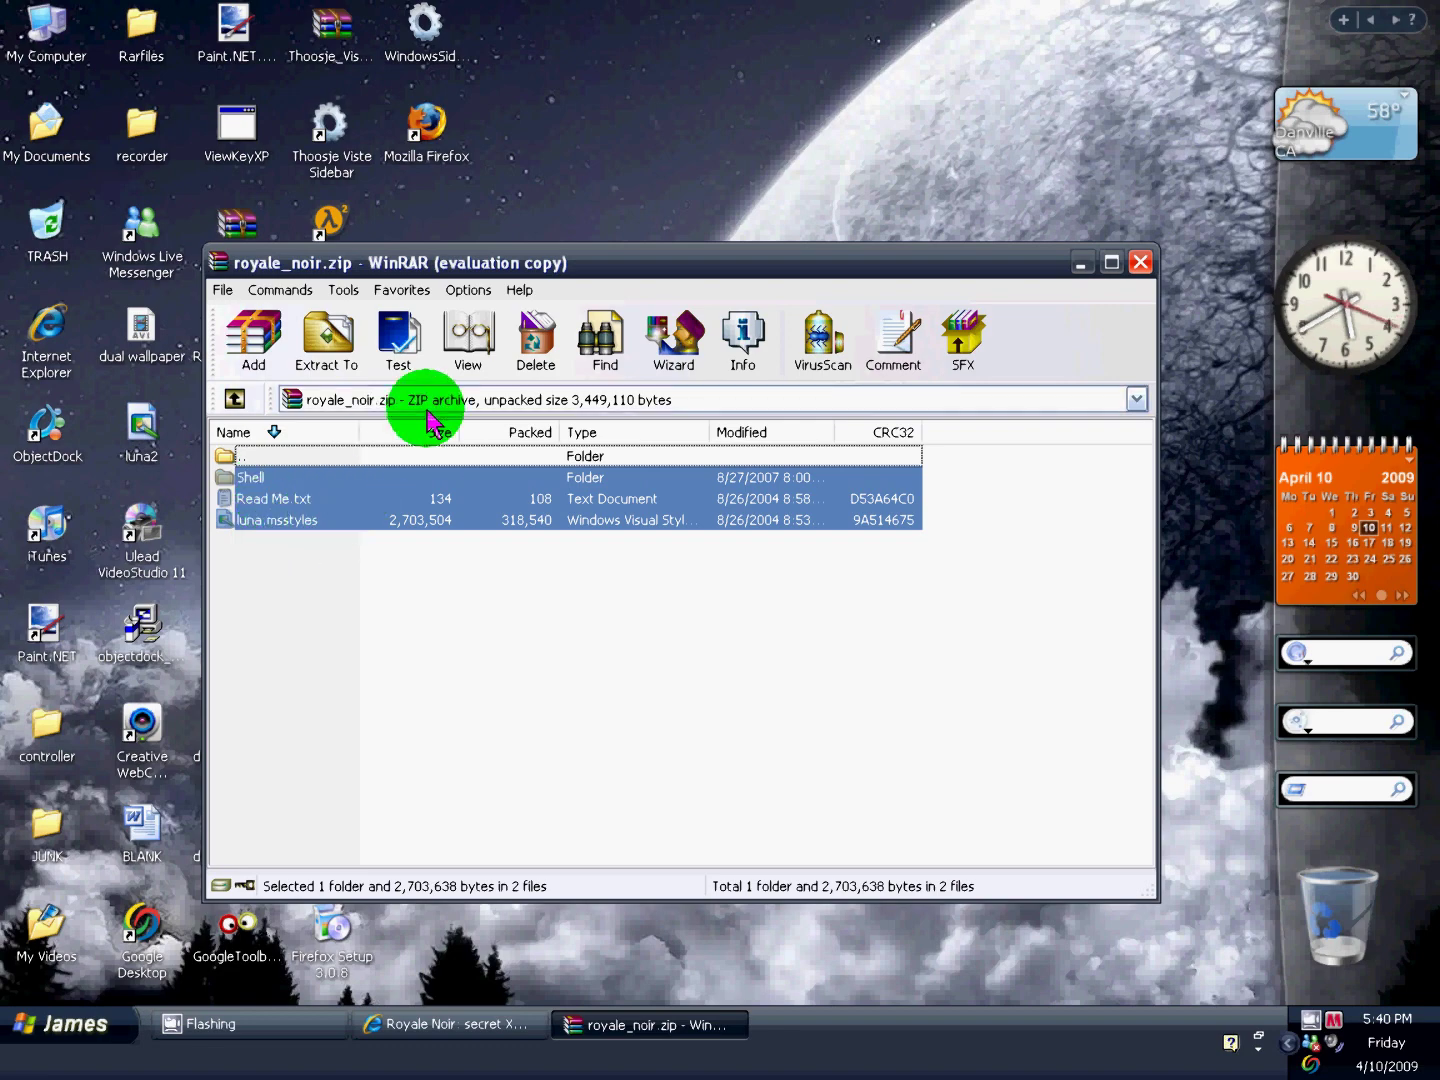
{"action": "left_click", "coordinate": [319, 363]}
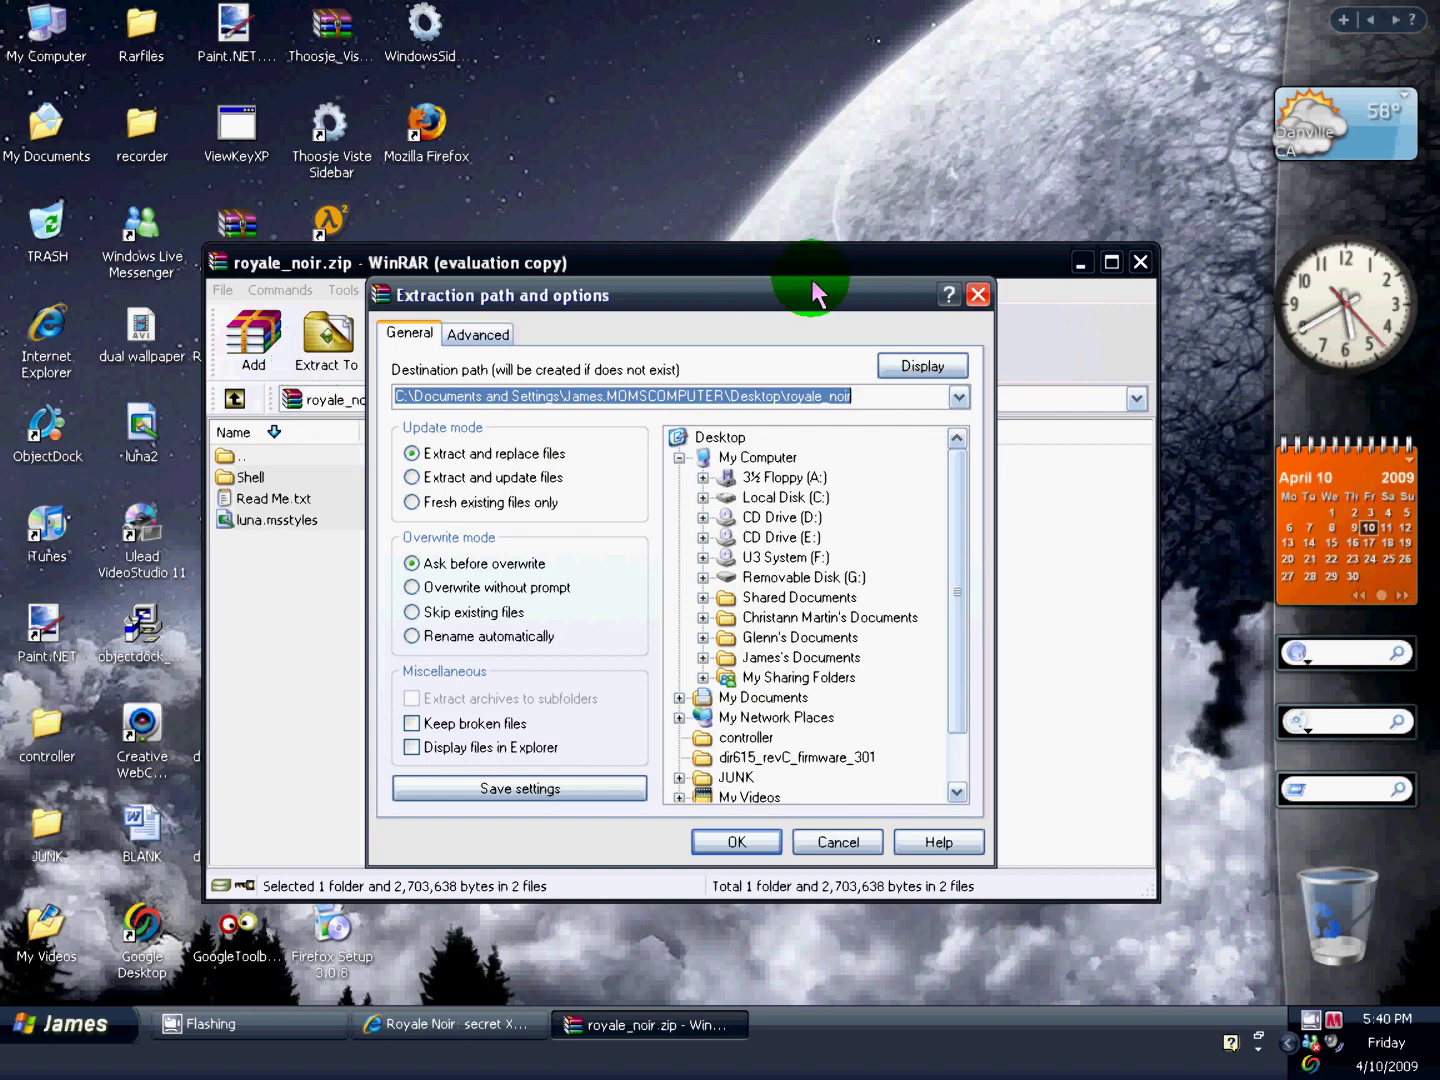
Browse the extraction folder tree down to C:\WINDOWS
{"action": "left_click_drag", "start_coordinate": [773, 249], "coordinate": [773, 250]}
{"action": "left_click", "coordinate": [793, 454]}
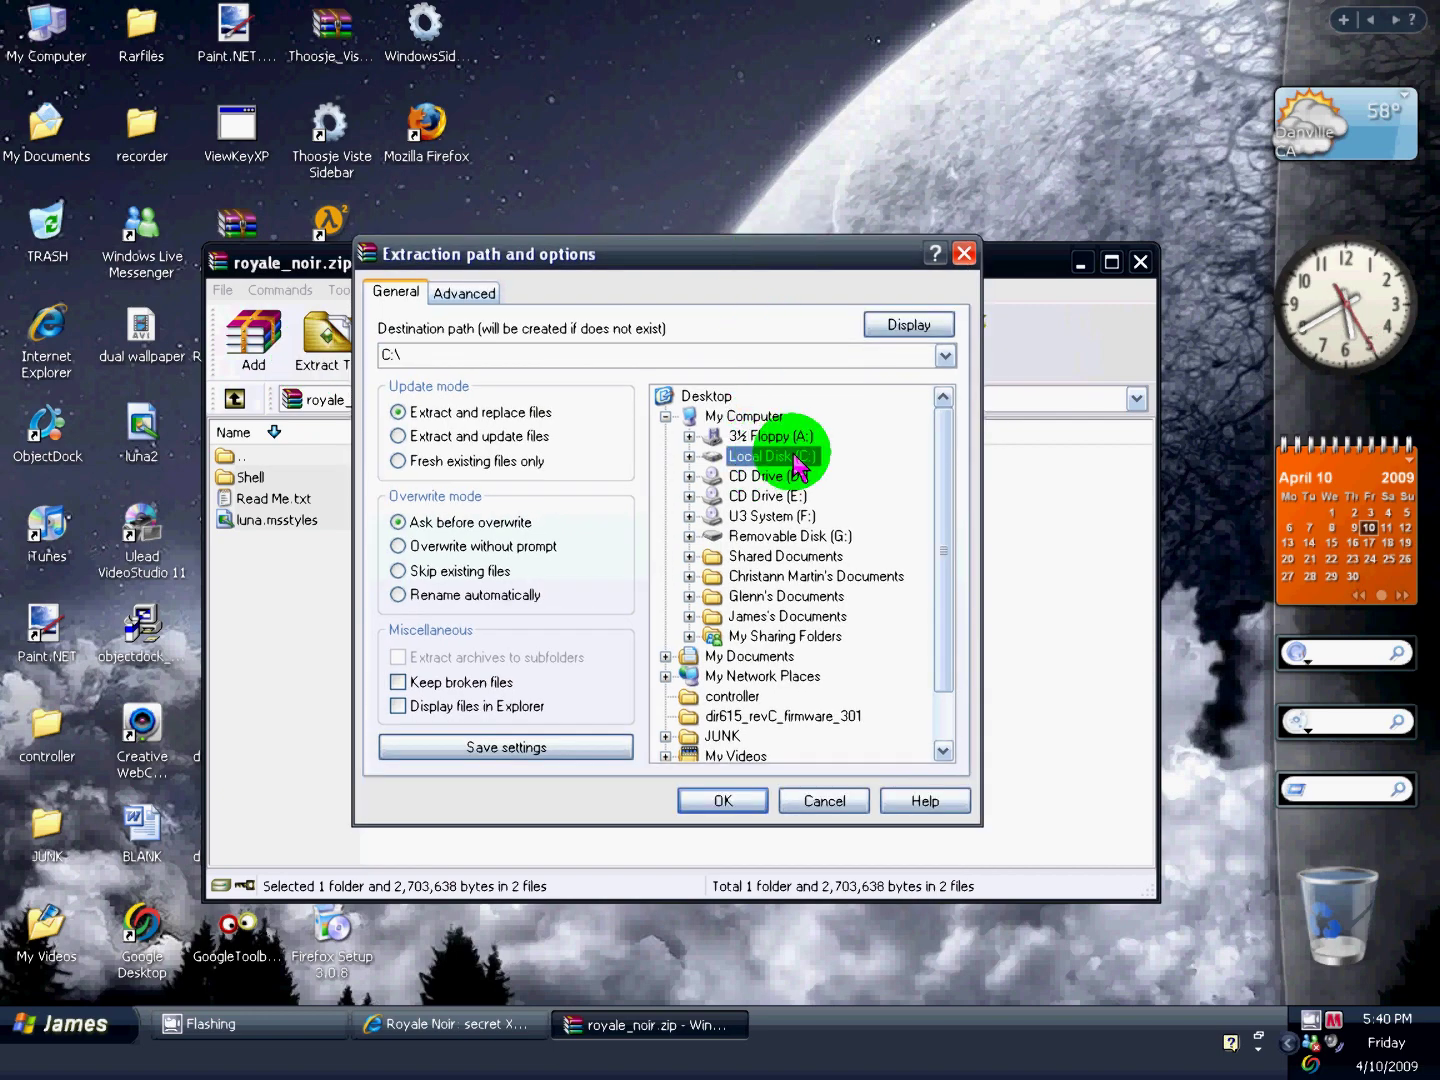
{"action": "left_click", "coordinate": [689, 457]}
{"action": "left_click", "coordinate": [801, 698]}
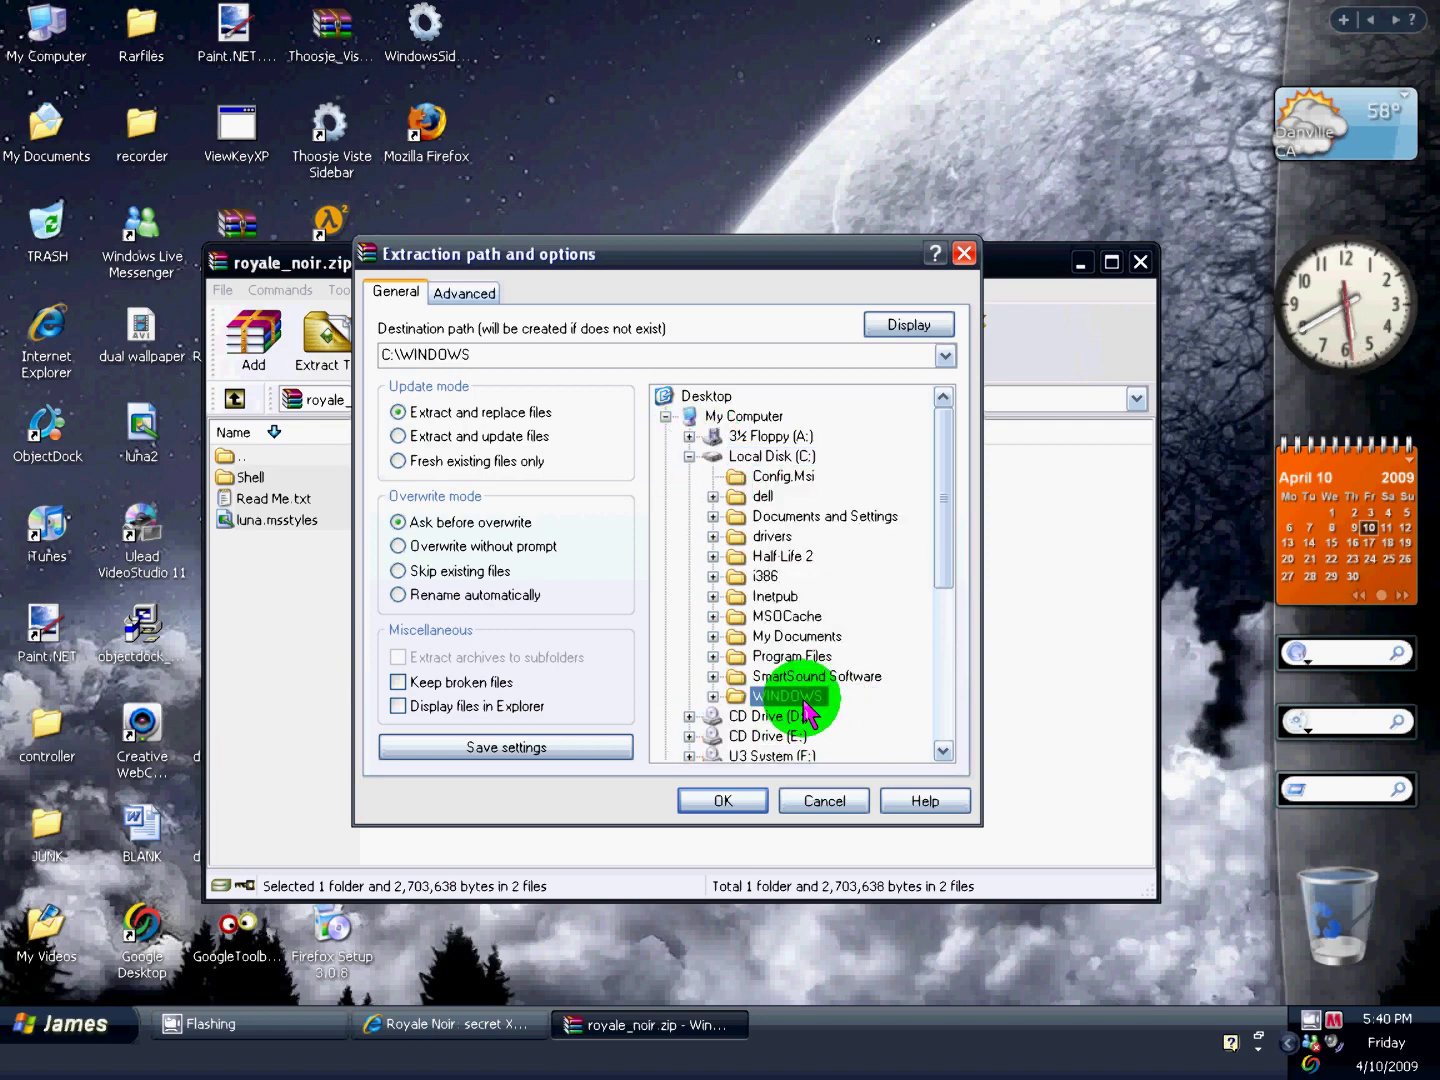
{"action": "left_click", "coordinate": [713, 697]}
{"action": "scroll", "coordinate": [755, 649], "scroll_direction": "down", "scroll_amount": 3}
{"action": "scroll", "coordinate": [804, 626], "scroll_direction": "down", "scroll_amount": 3}
{"action": "scroll", "coordinate": [829, 630], "scroll_direction": "down", "scroll_amount": 3}
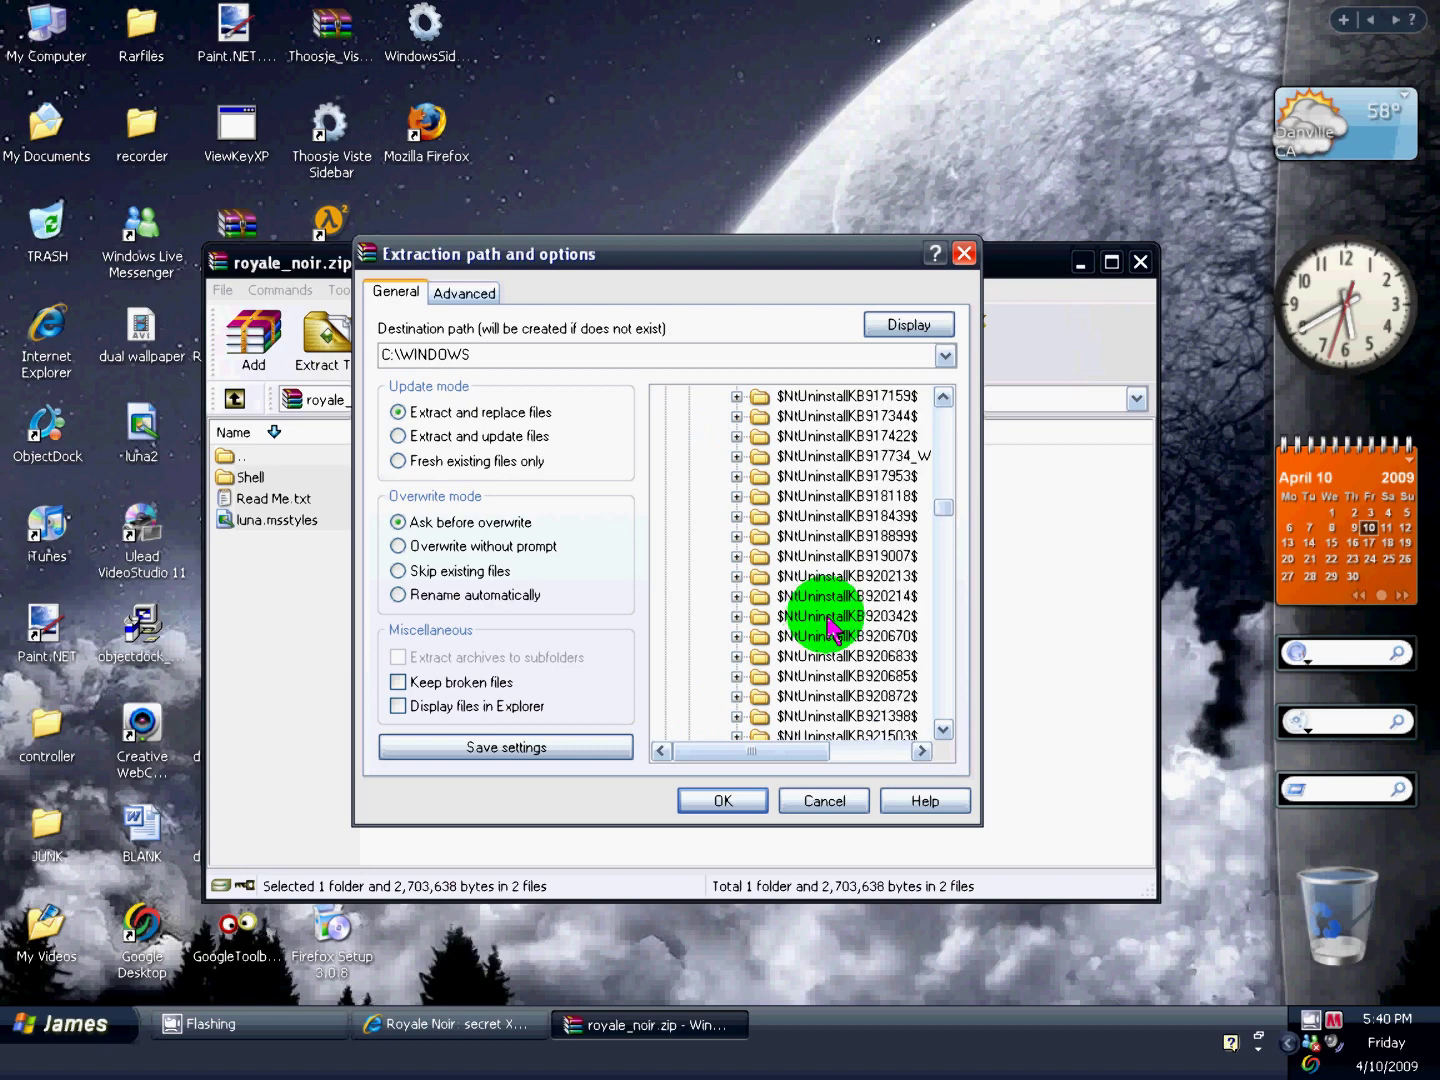
{"action": "scroll", "coordinate": [815, 628], "scroll_direction": "down", "scroll_amount": 3}
{"action": "scroll", "coordinate": [810, 628], "scroll_direction": "down", "scroll_amount": 3}
{"action": "scroll", "coordinate": [807, 630], "scroll_direction": "down", "scroll_amount": 3}
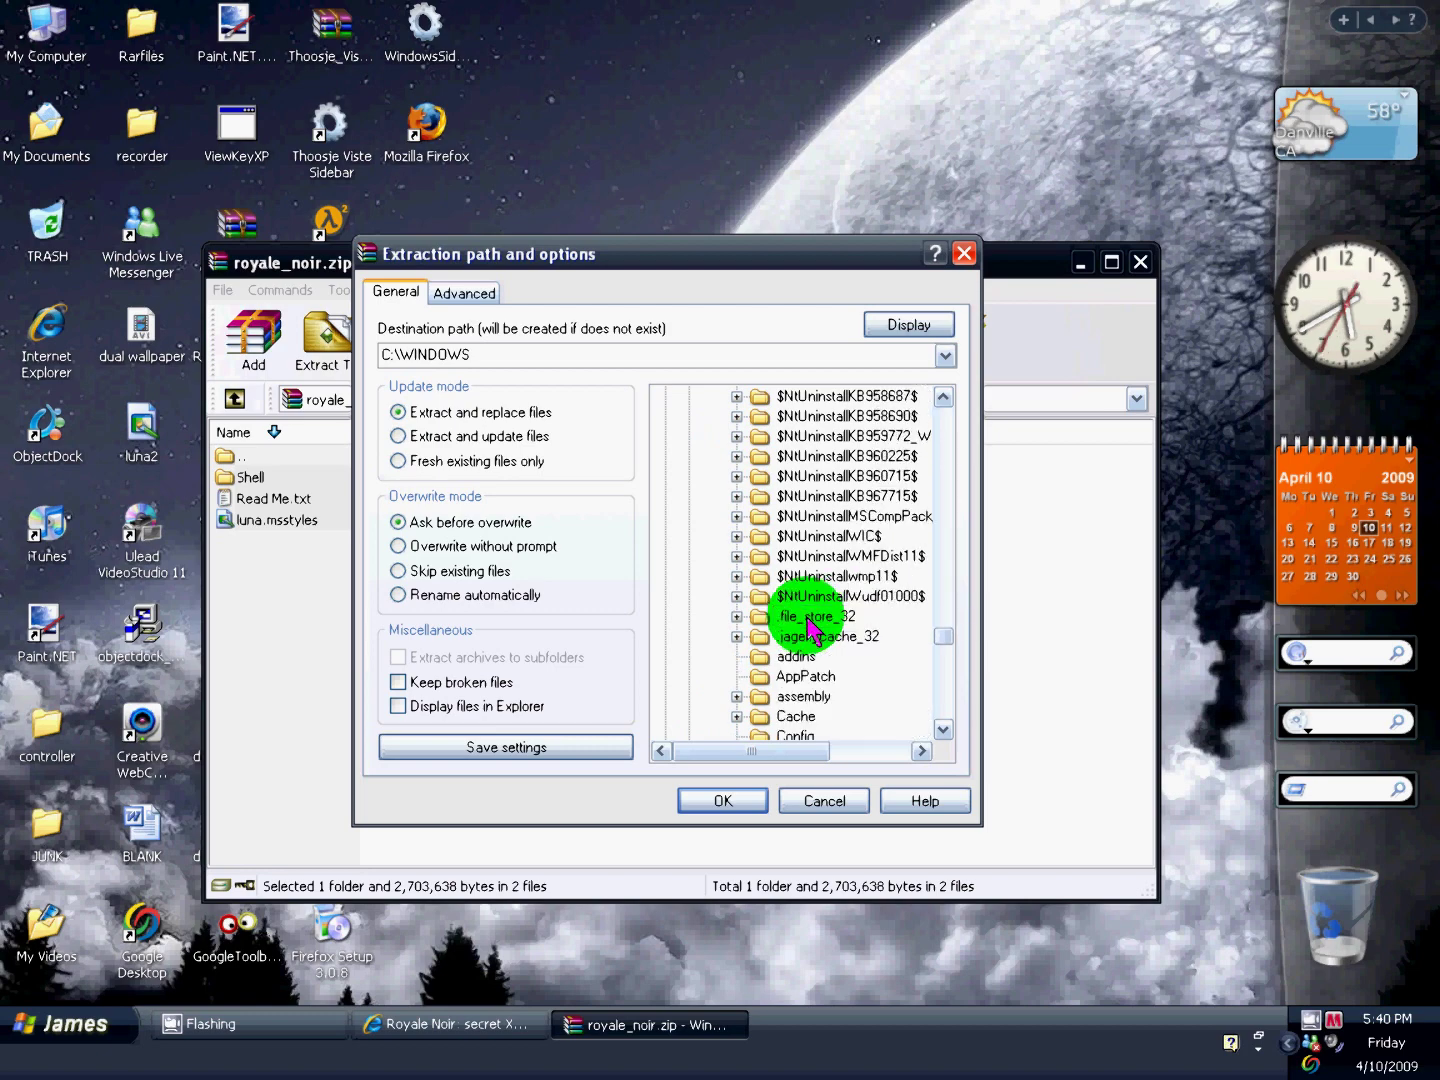
{"action": "scroll", "coordinate": [807, 630], "scroll_direction": "down", "scroll_amount": 3}
{"action": "scroll", "coordinate": [808, 630], "scroll_direction": "down", "scroll_amount": 3}
{"action": "scroll", "coordinate": [807, 630], "scroll_direction": "down", "scroll_amount": 3}
{"action": "scroll", "coordinate": [808, 631], "scroll_direction": "down", "scroll_amount": 3}
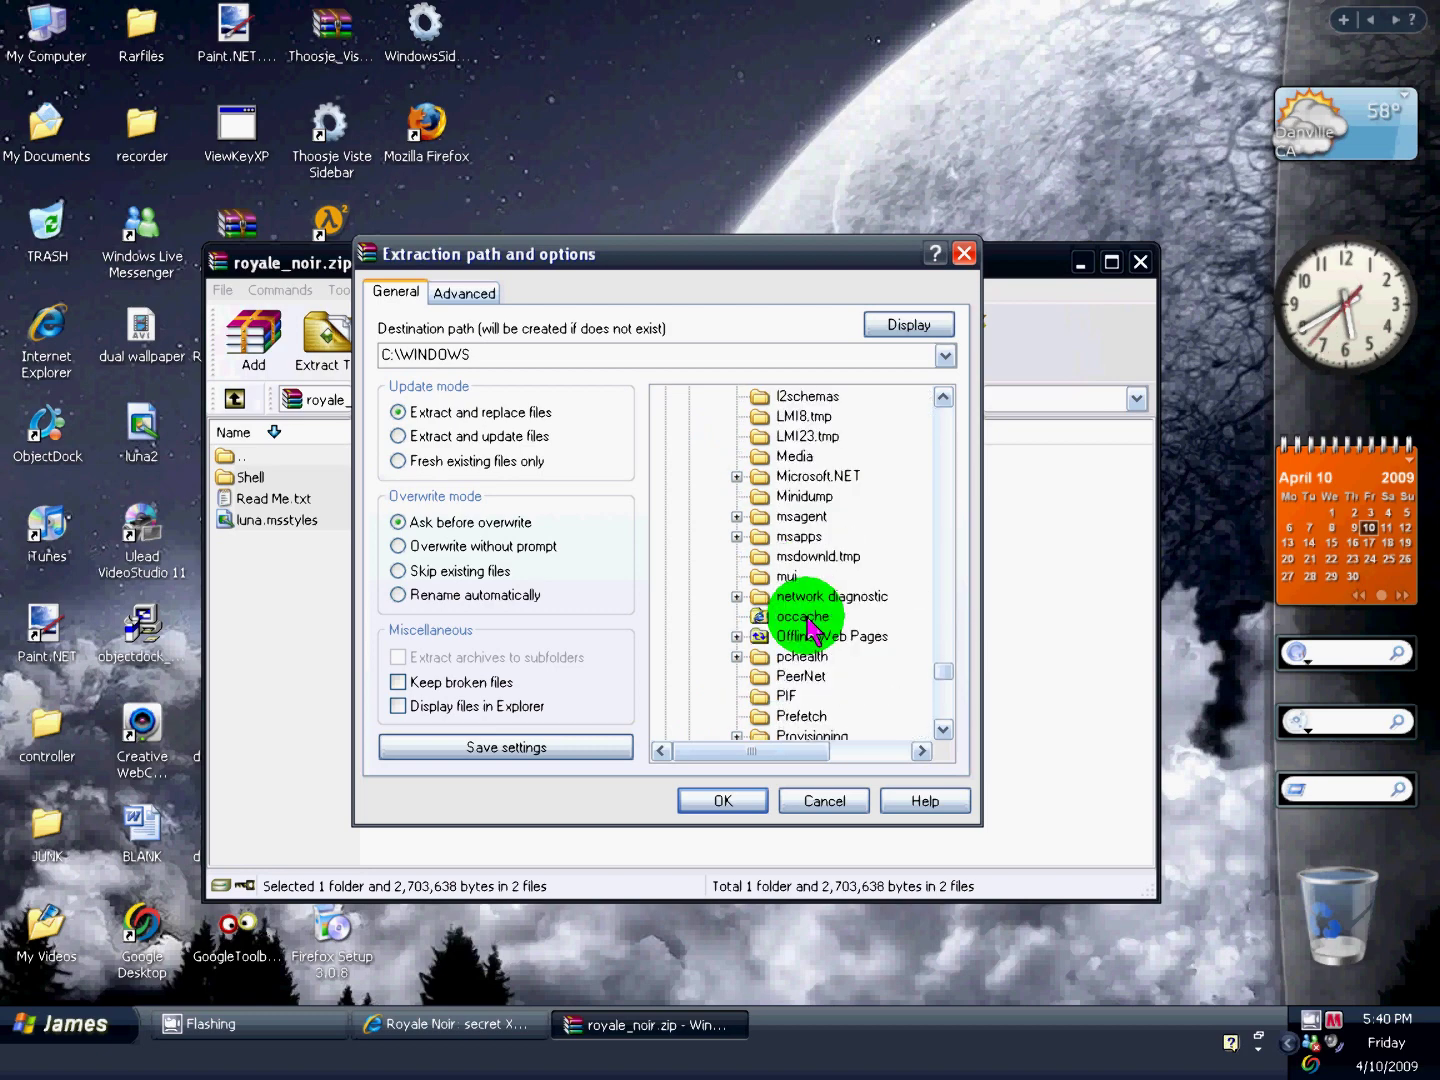
{"action": "scroll", "coordinate": [808, 630], "scroll_direction": "down", "scroll_amount": 1}
{"action": "scroll", "coordinate": [808, 630], "scroll_direction": "down", "scroll_amount": 2}
Extract into Resources\Themes and confirm replacing the existing luna.msstyles
{"action": "left_click", "coordinate": [805, 662]}
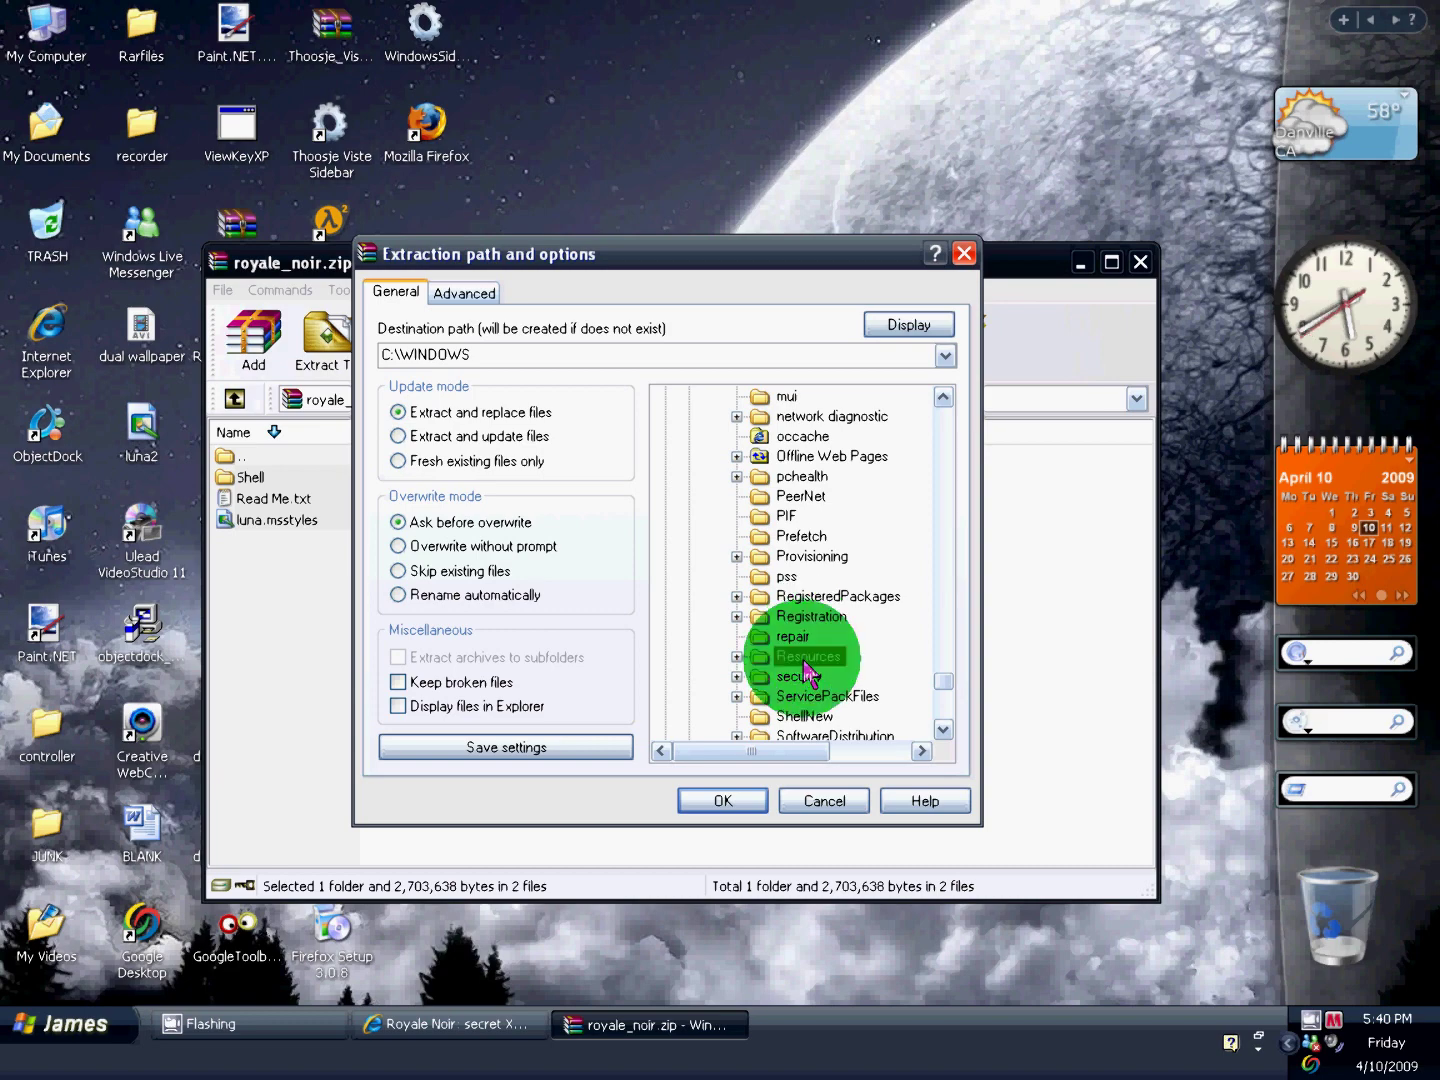
{"action": "left_click", "coordinate": [736, 657]}
{"action": "scroll", "coordinate": [829, 659], "scroll_direction": "down", "scroll_amount": 1}
{"action": "left_click", "coordinate": [821, 636]}
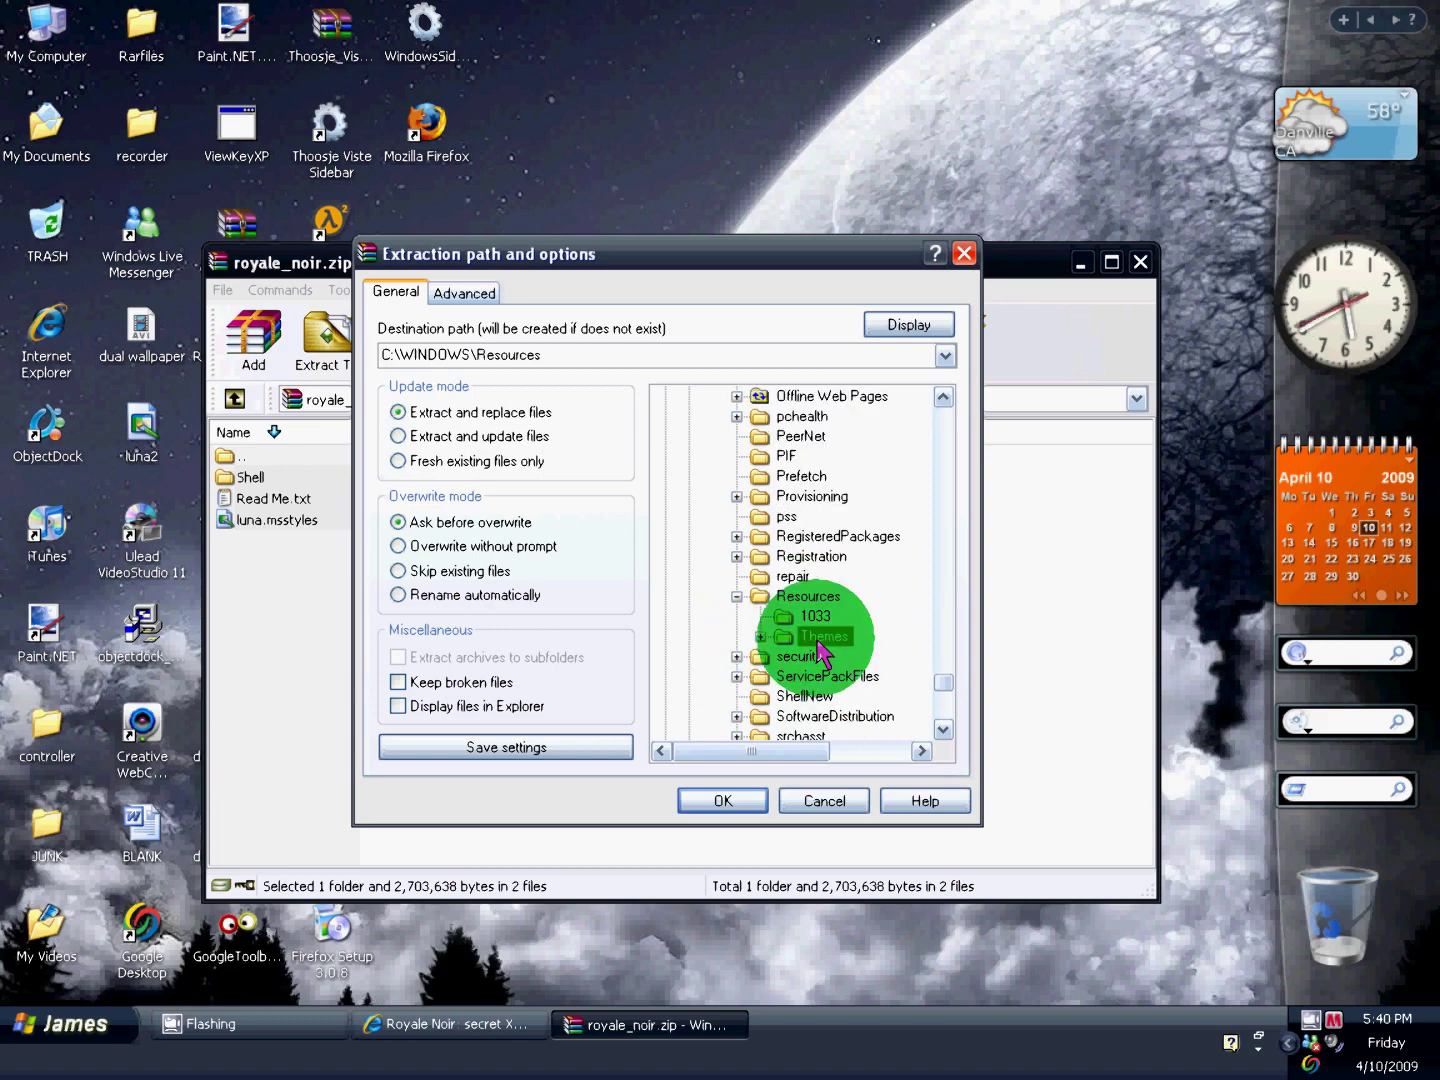
{"action": "left_click", "coordinate": [761, 637]}
{"action": "scroll", "coordinate": [772, 642], "scroll_direction": "down", "scroll_amount": 1}
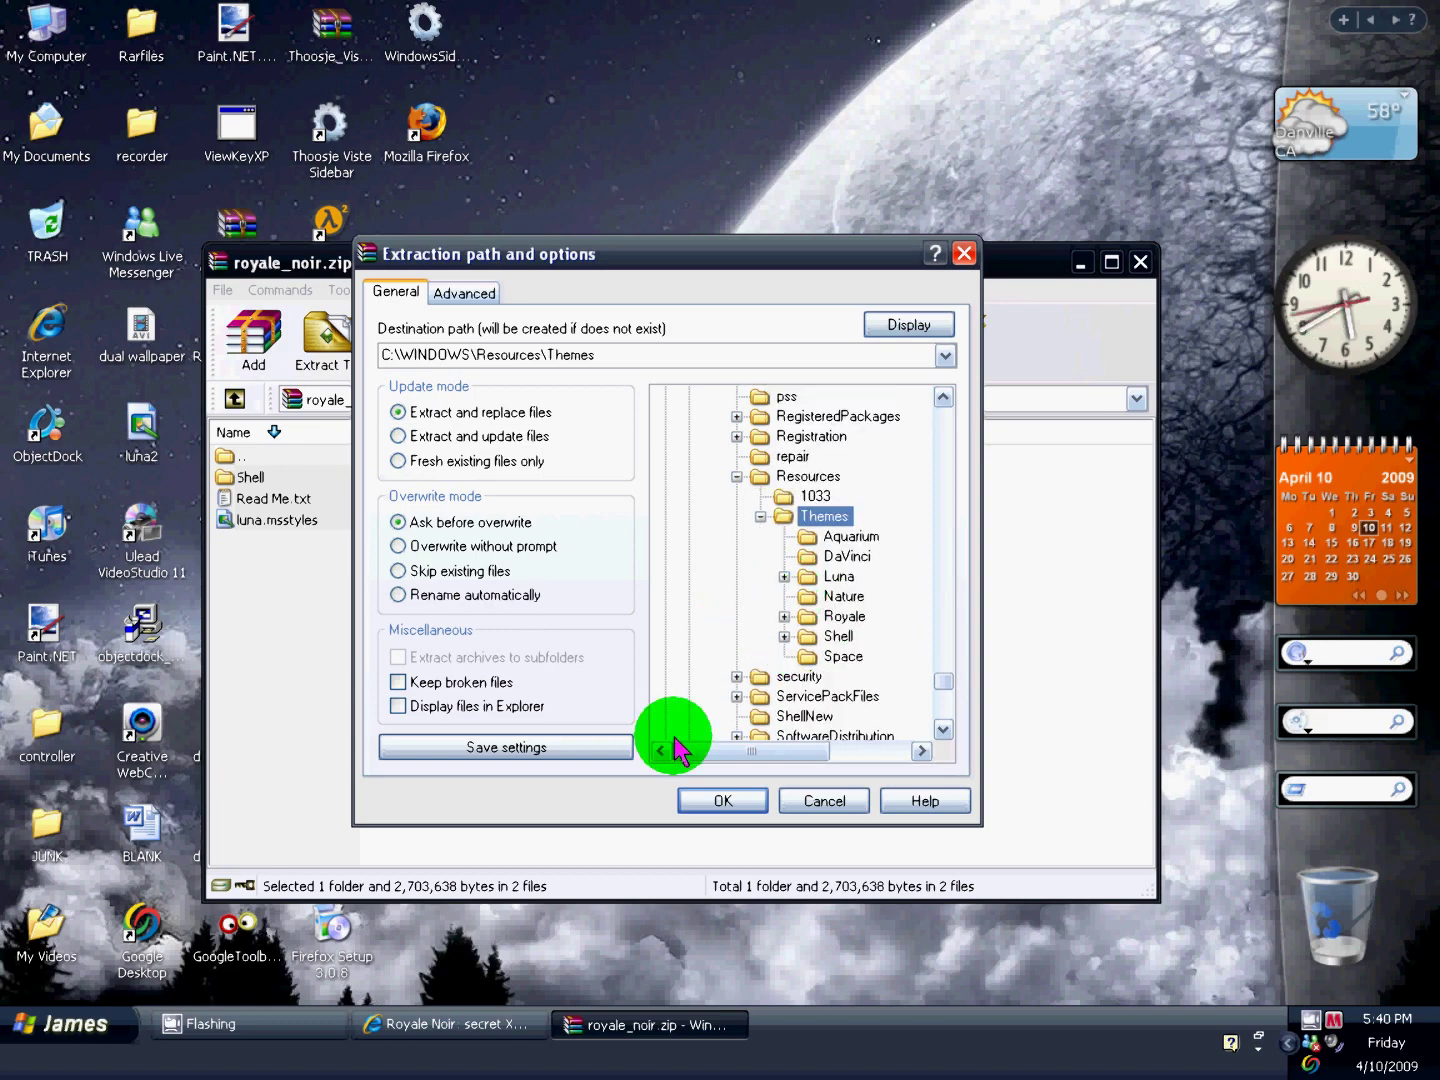
{"action": "left_click", "coordinate": [725, 806]}
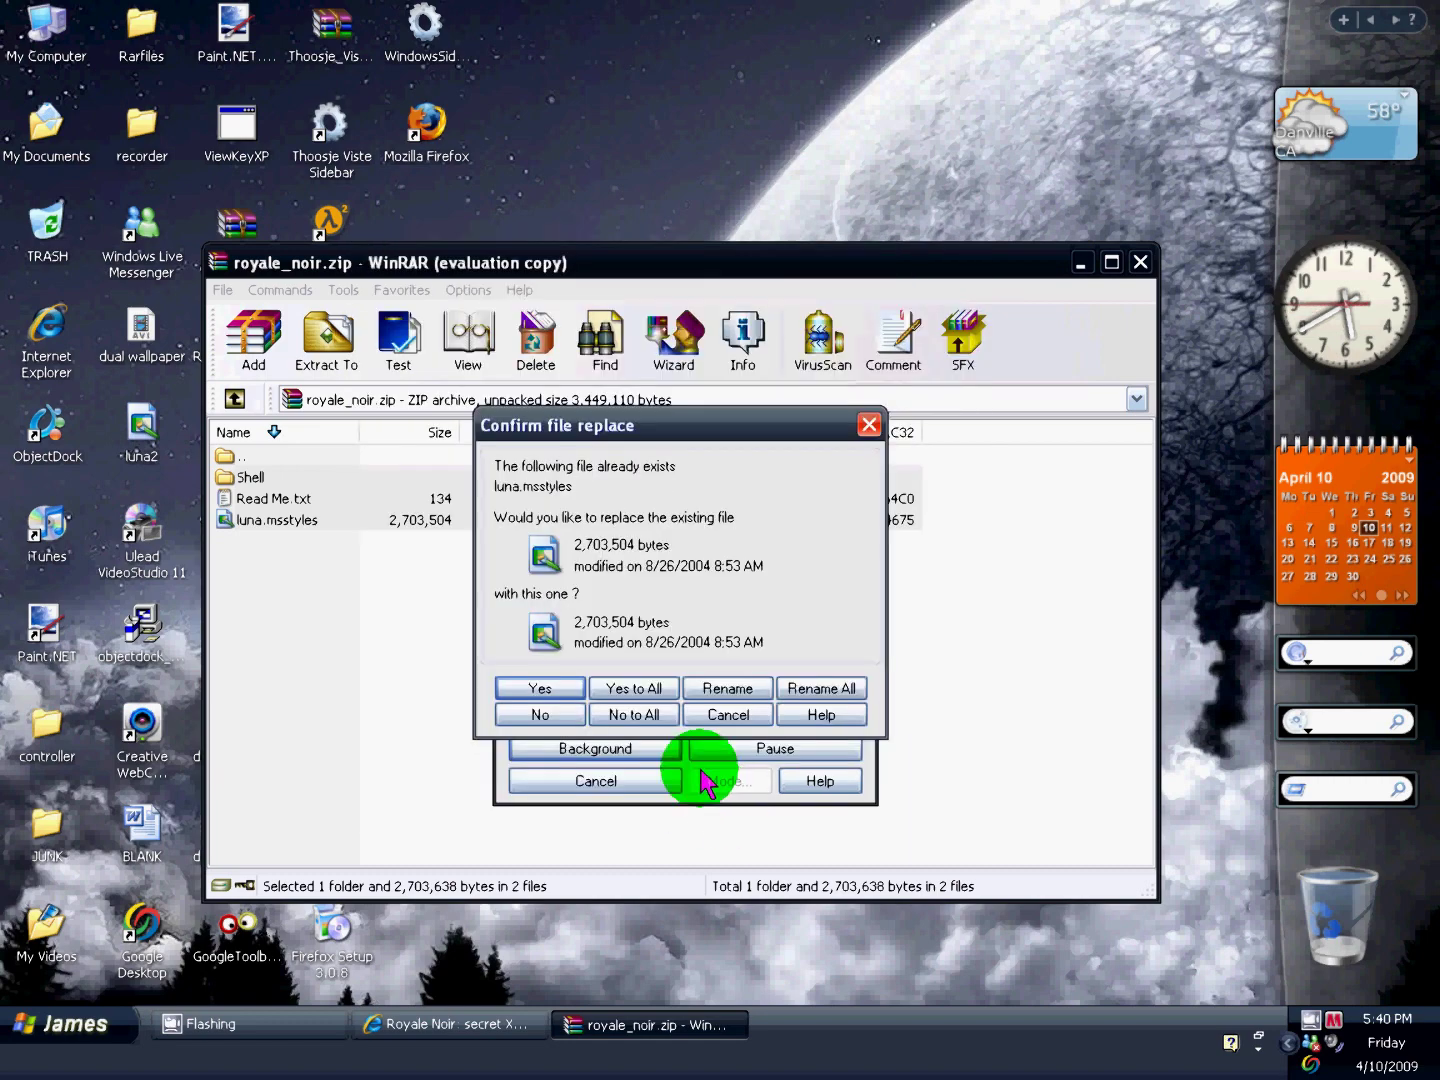
{"action": "left_click", "coordinate": [657, 691]}
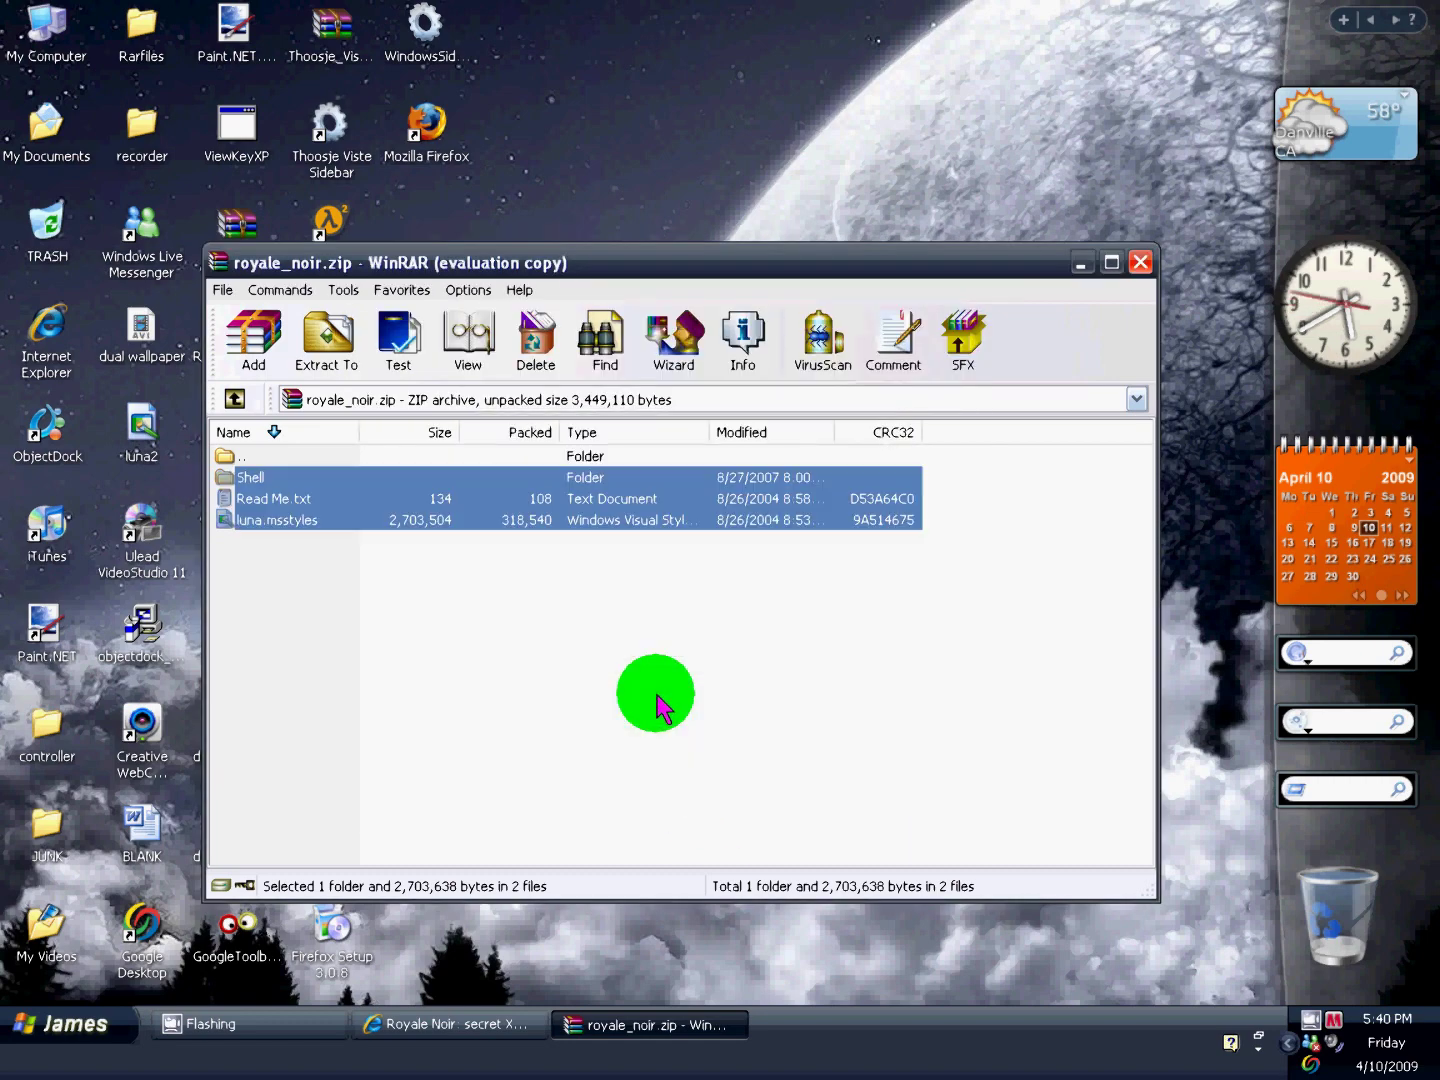
Close WinRAR and browse via My Computer to C:\WINDOWS\Resources\Themes
{"action": "left_click", "coordinate": [1138, 262]}
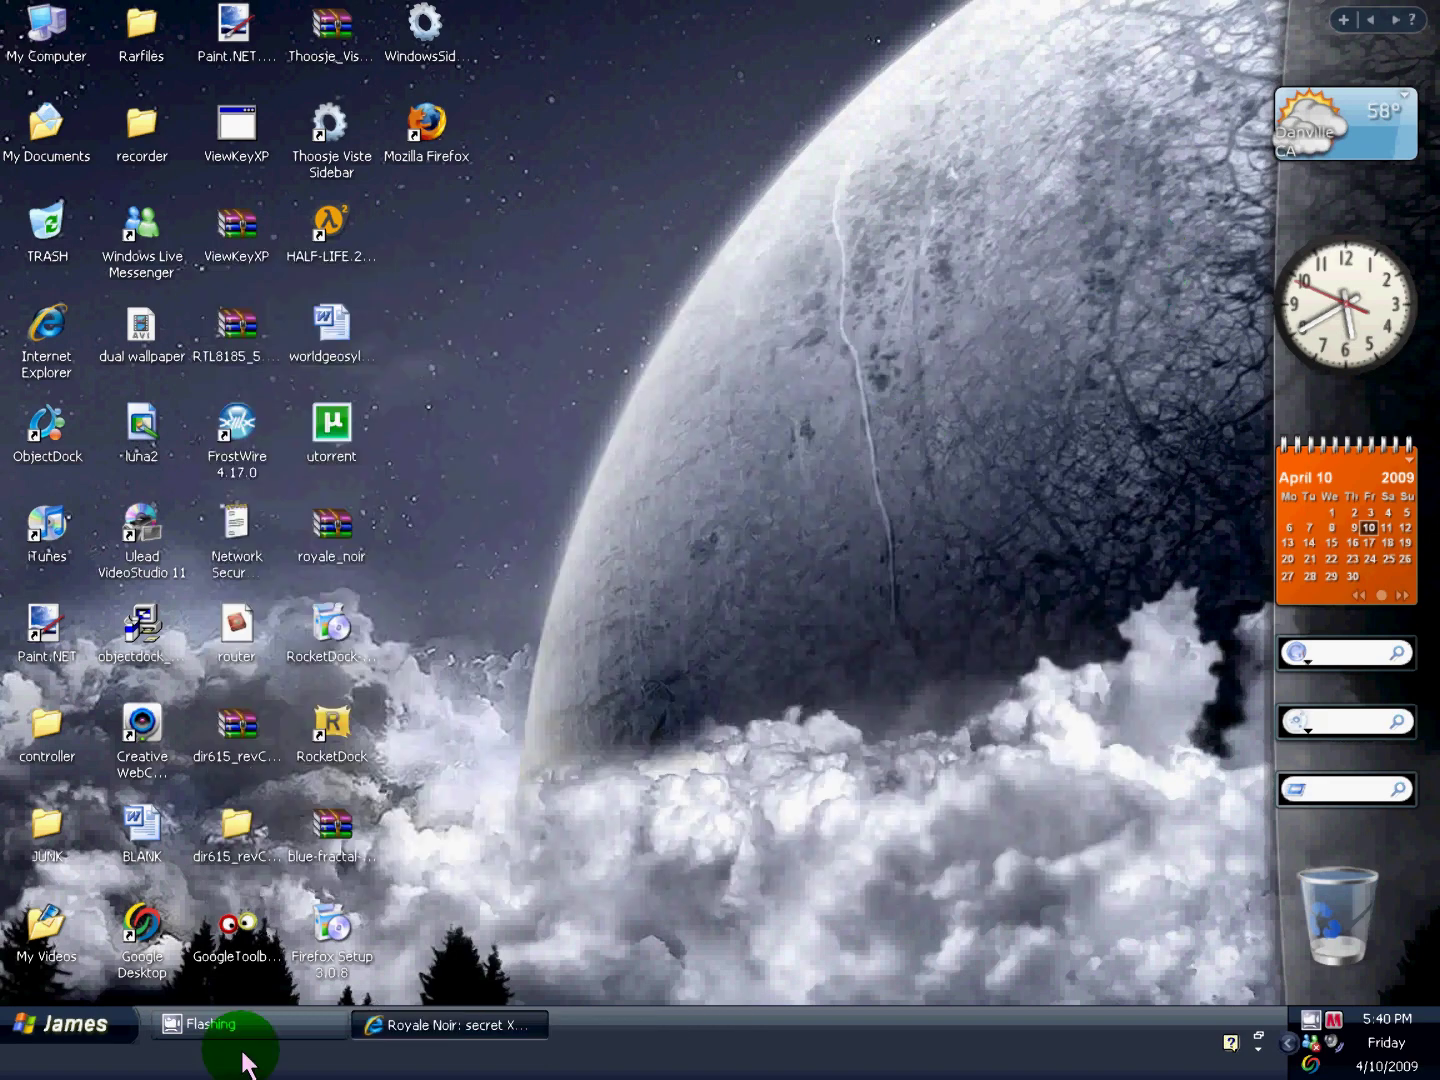
{"action": "left_click", "coordinate": [79, 1024]}
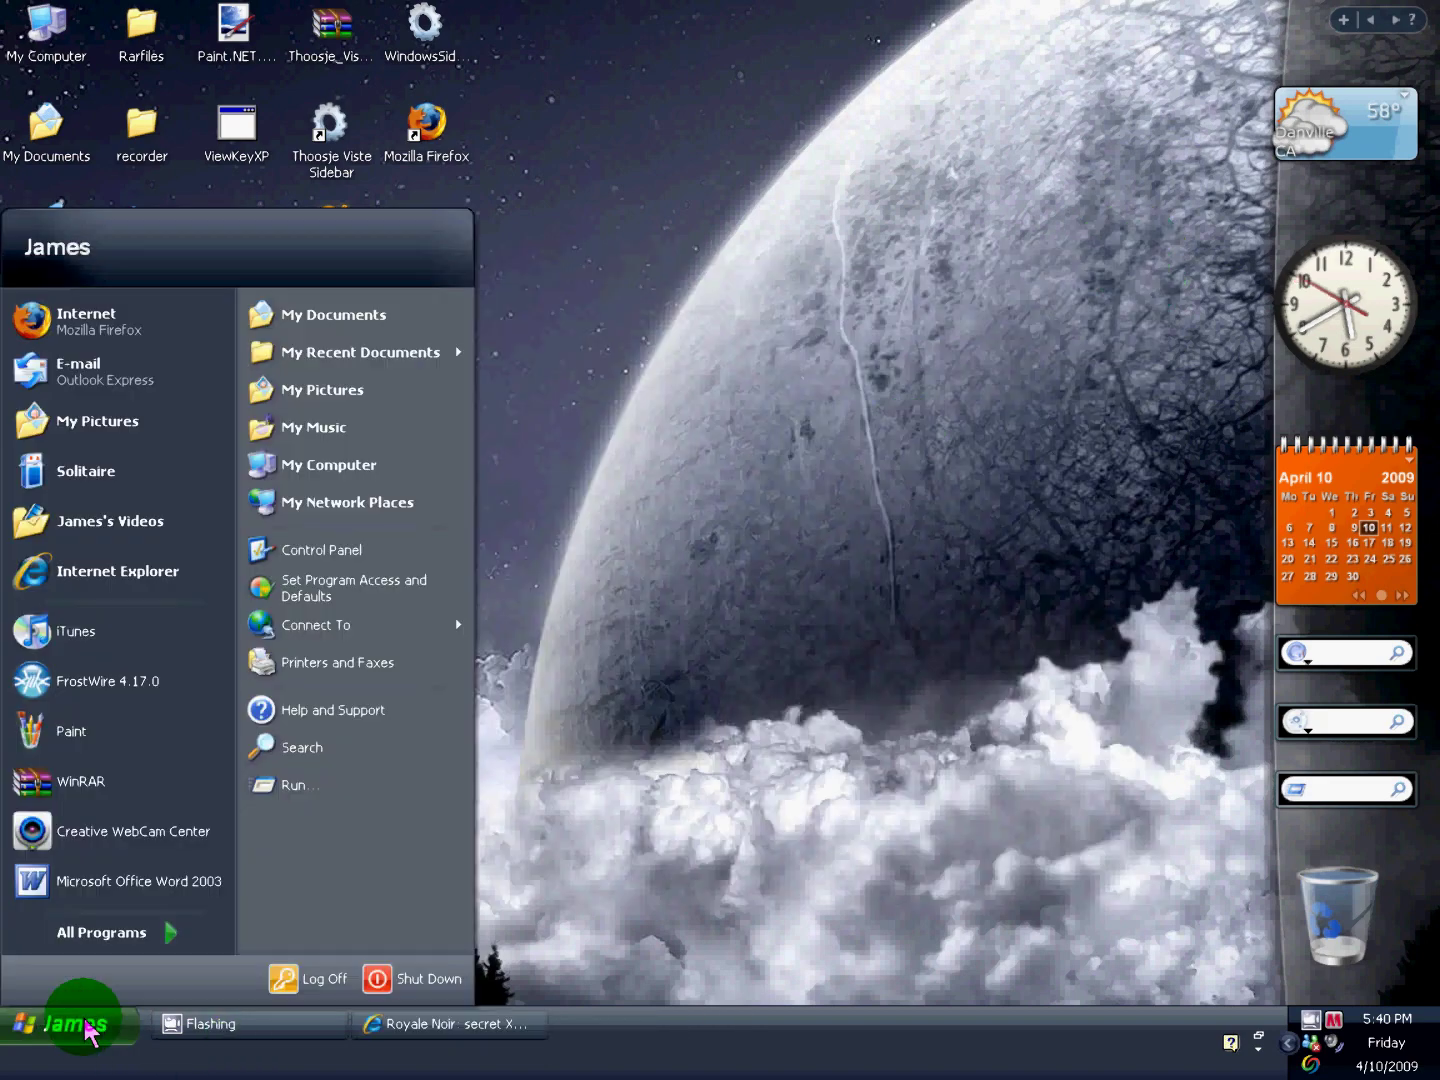
{"action": "left_click", "coordinate": [355, 472]}
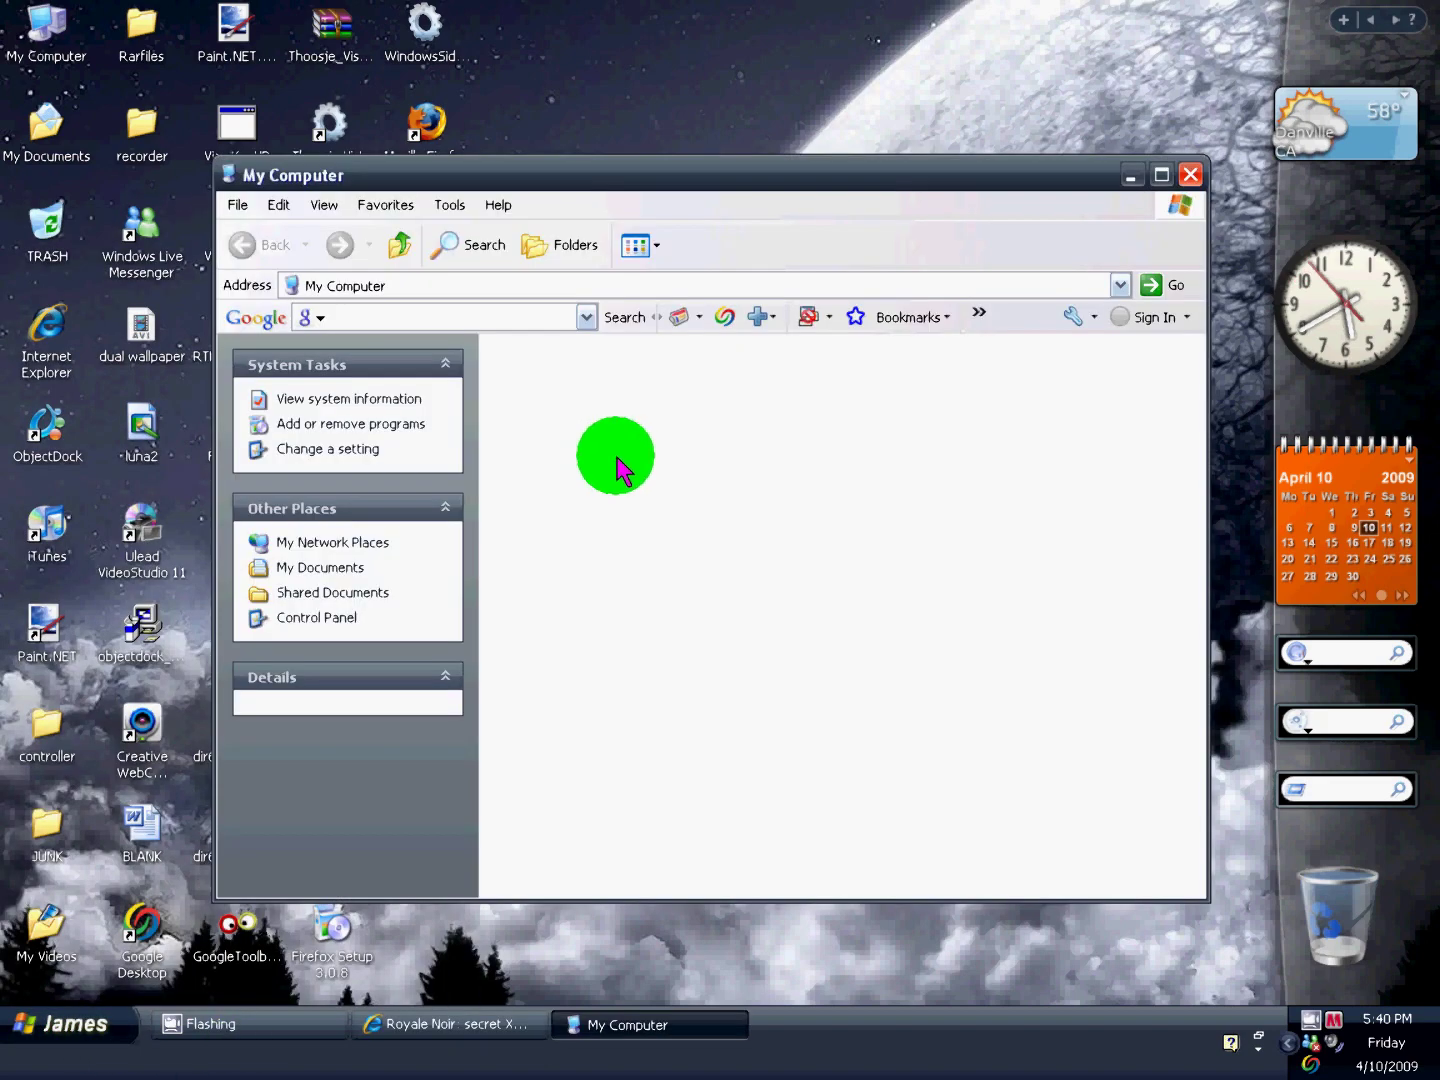
{"action": "double_click", "coordinate": [606, 608]}
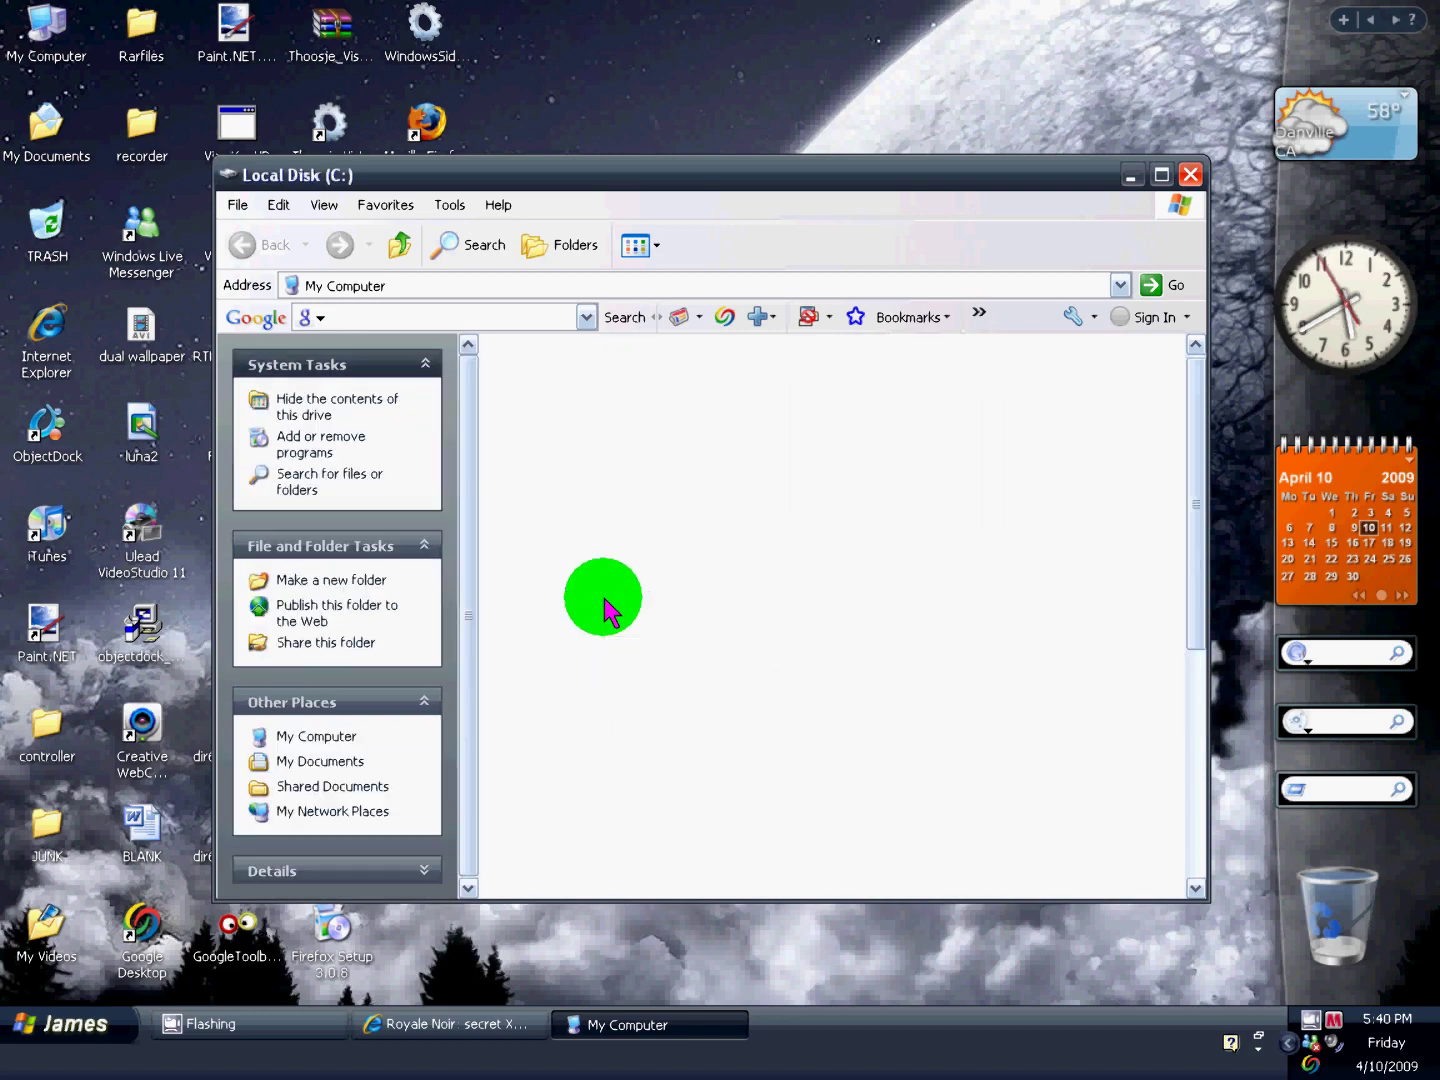
{"action": "double_click", "coordinate": [720, 459]}
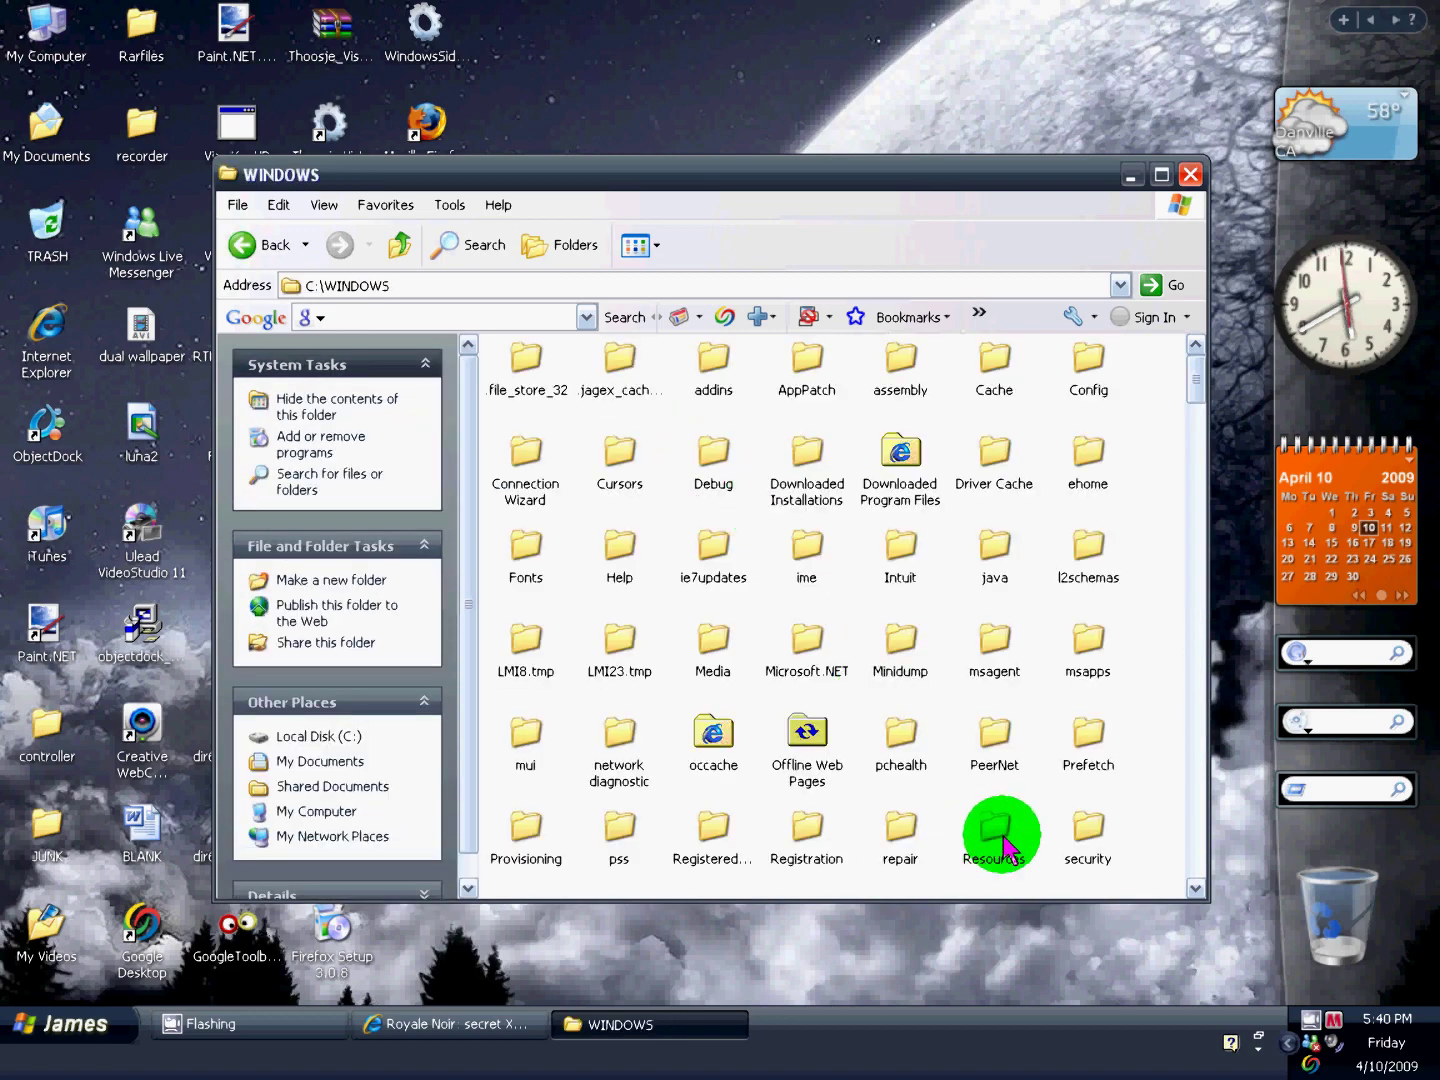
{"action": "double_click", "coordinate": [995, 833]}
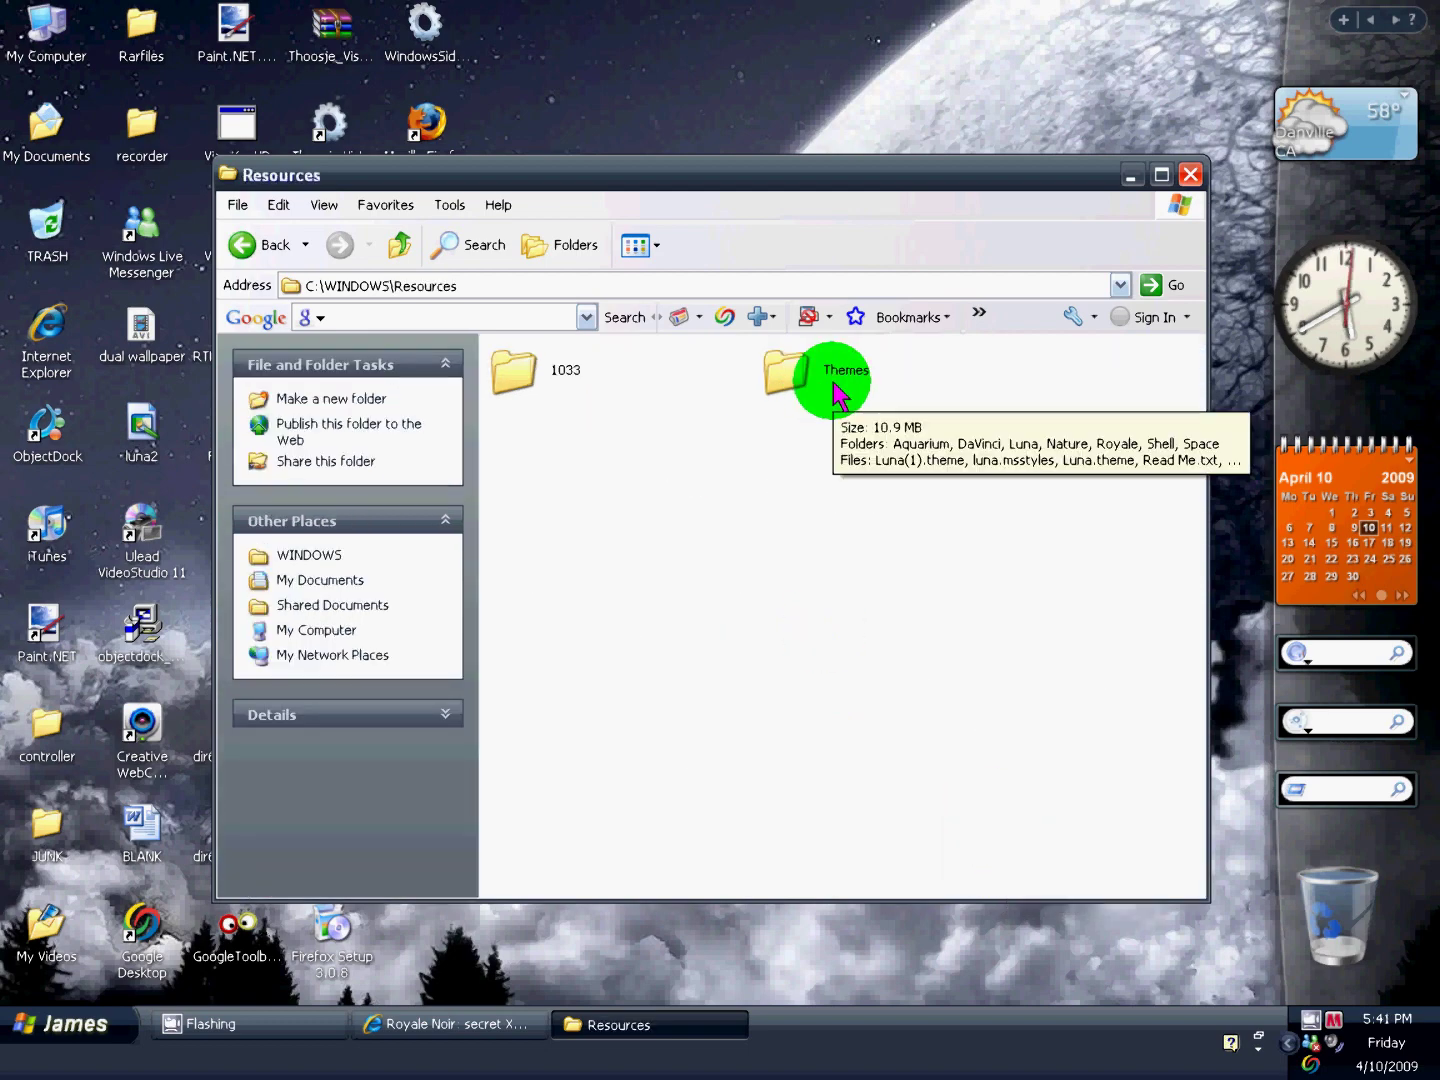
{"action": "double_click", "coordinate": [836, 388]}
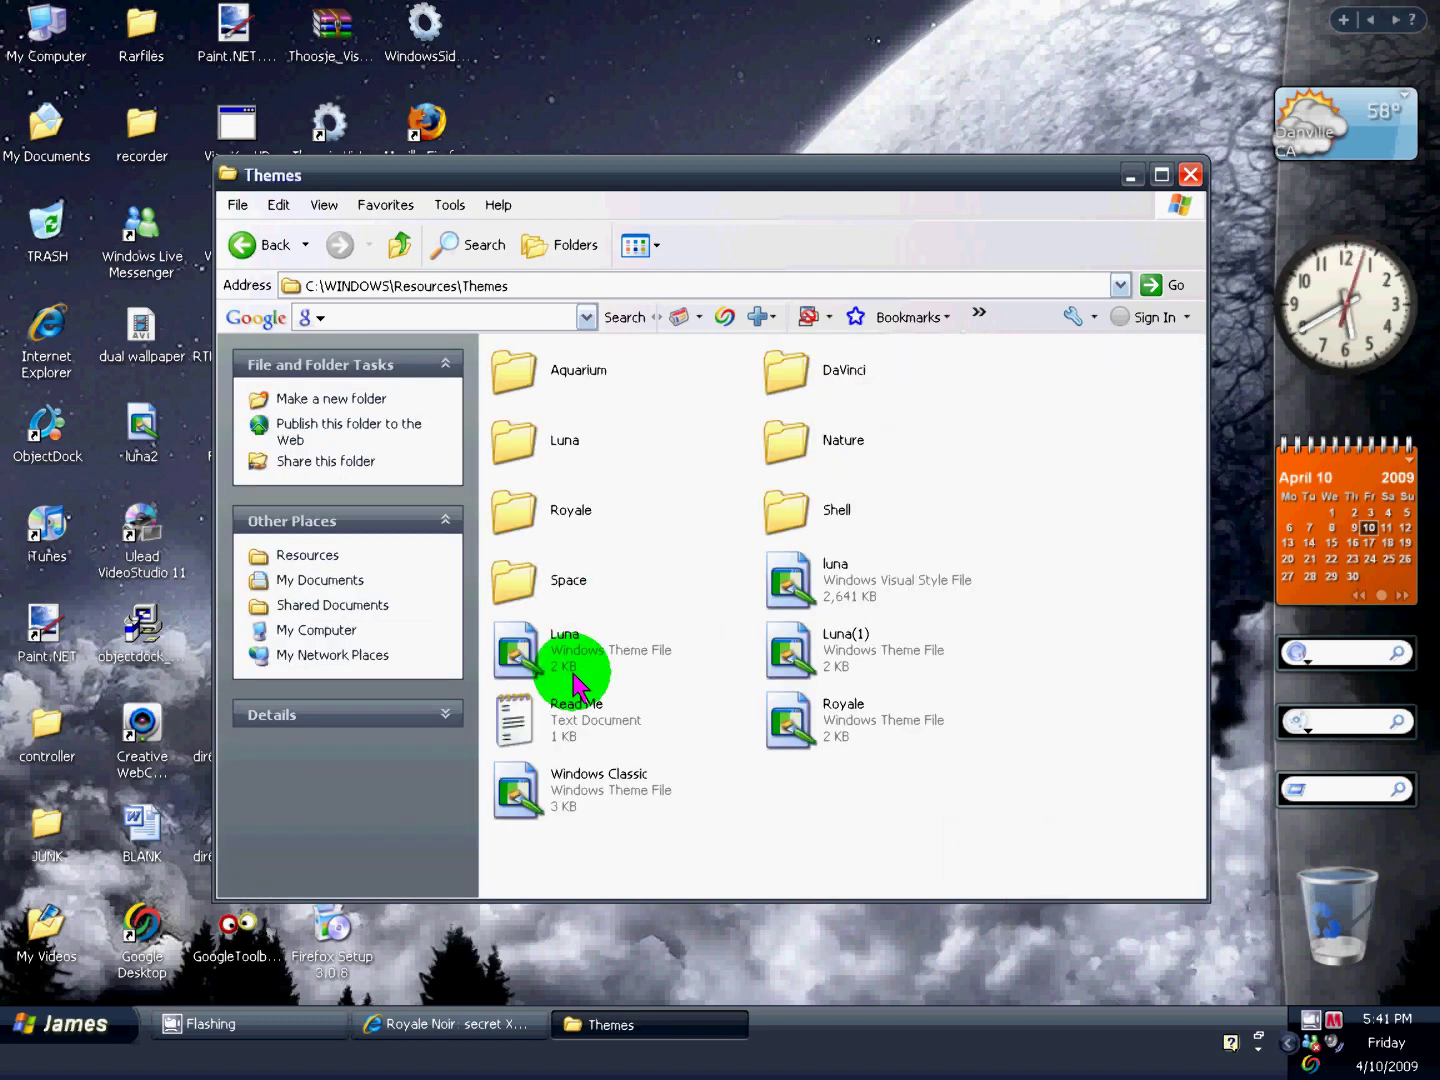
Select the luna visual style file in the Themes folder
{"action": "left_click", "coordinate": [824, 577]}
{"action": "left_click", "coordinate": [839, 582]}
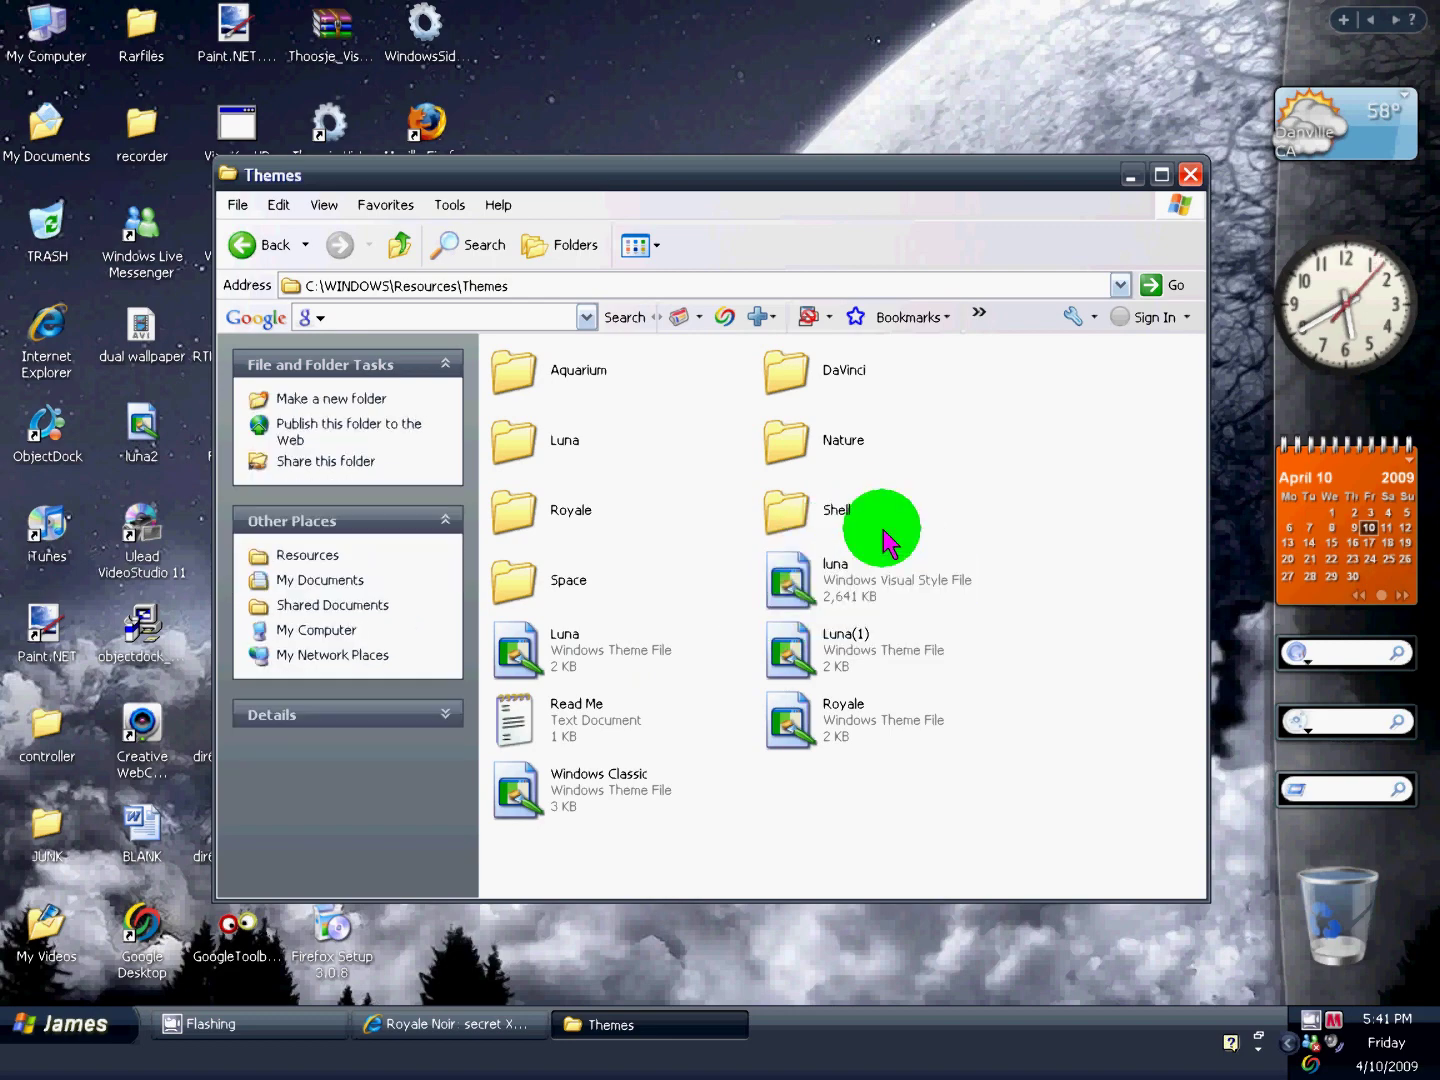
{"action": "left_click", "coordinate": [838, 593]}
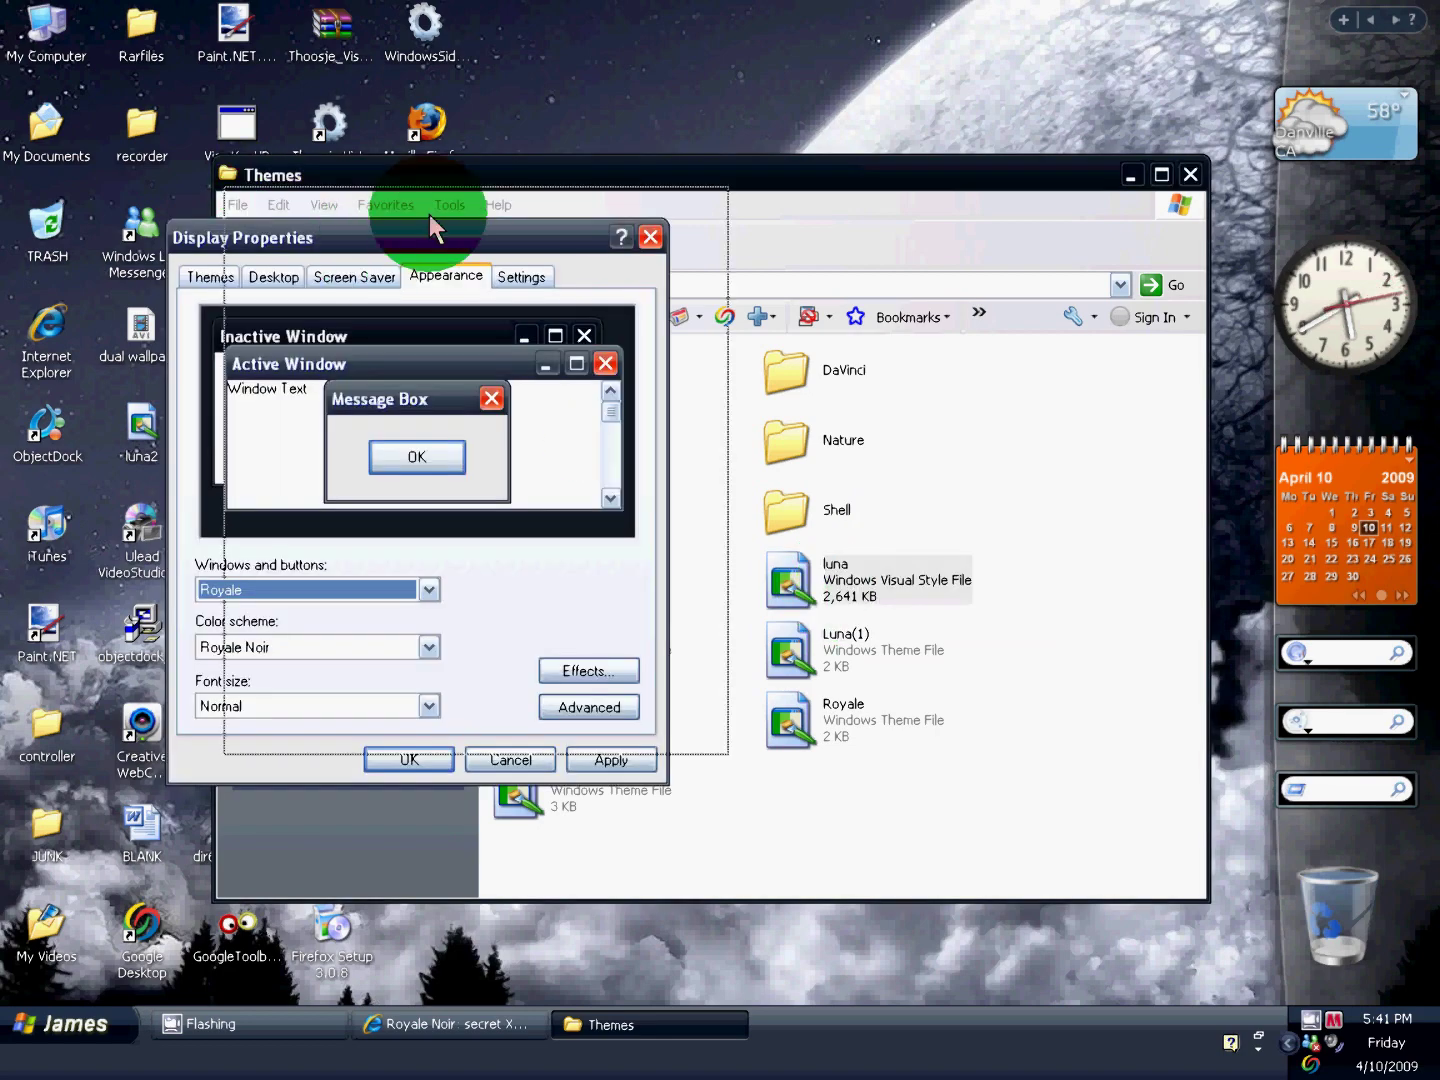
Set Windows and buttons to Royale and the colour scheme to Royale Noir, then confirm
{"action": "left_click_drag", "start_coordinate": [360, 246], "coordinate": [431, 209]}
{"action": "left_click", "coordinate": [500, 553]}
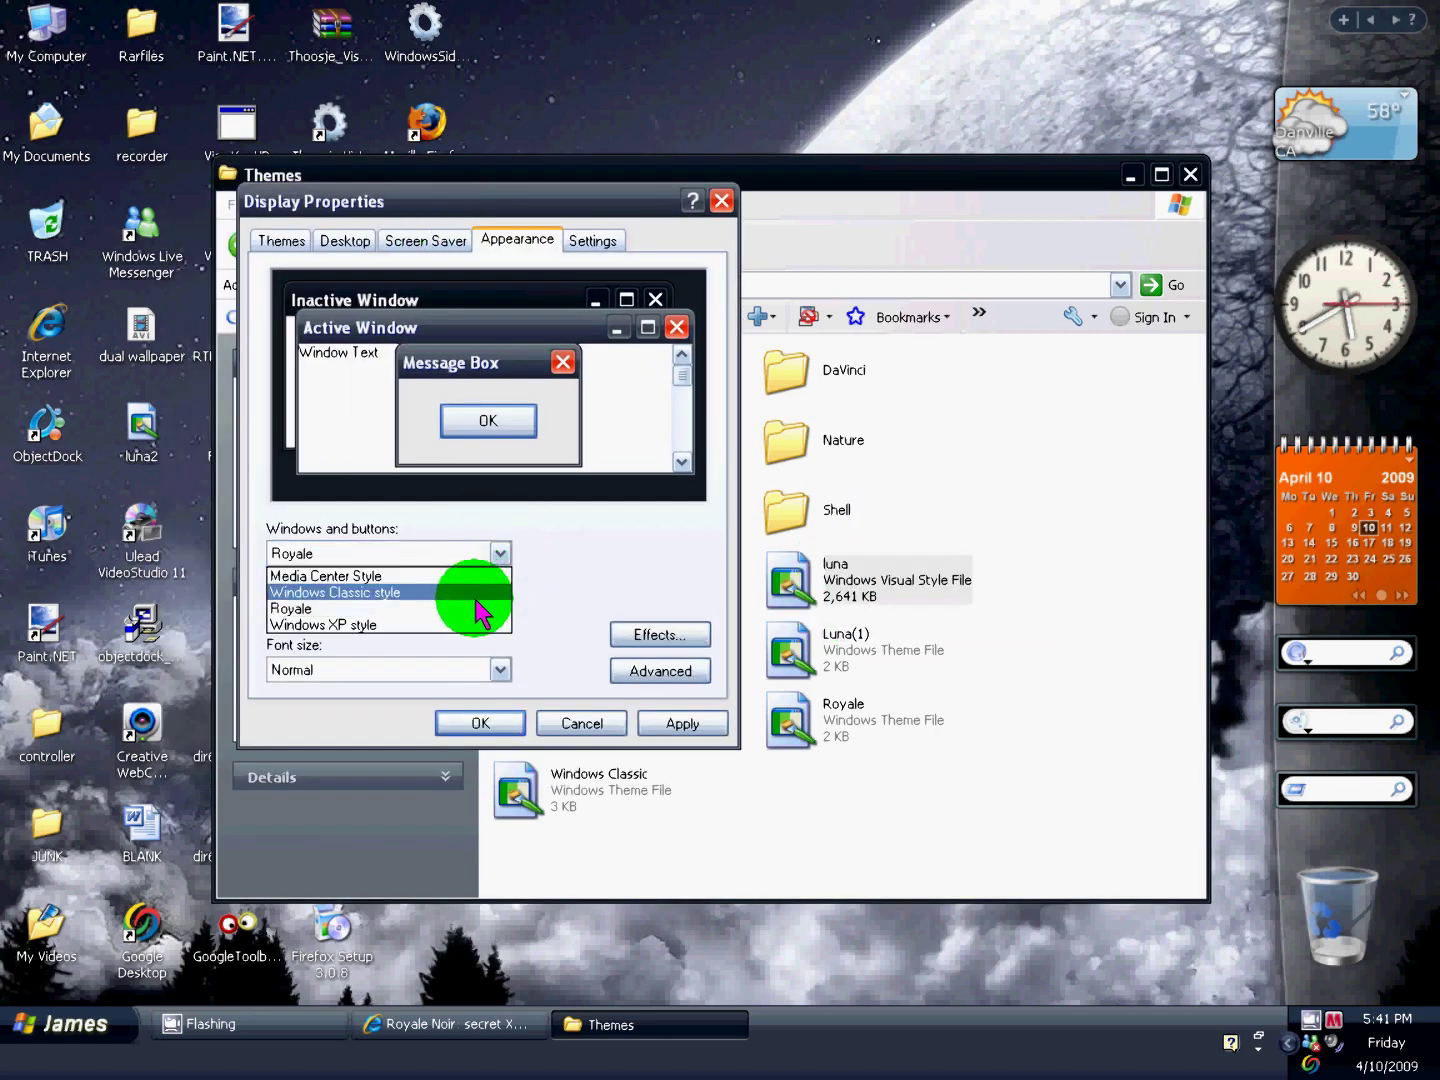
{"action": "left_click", "coordinate": [481, 609]}
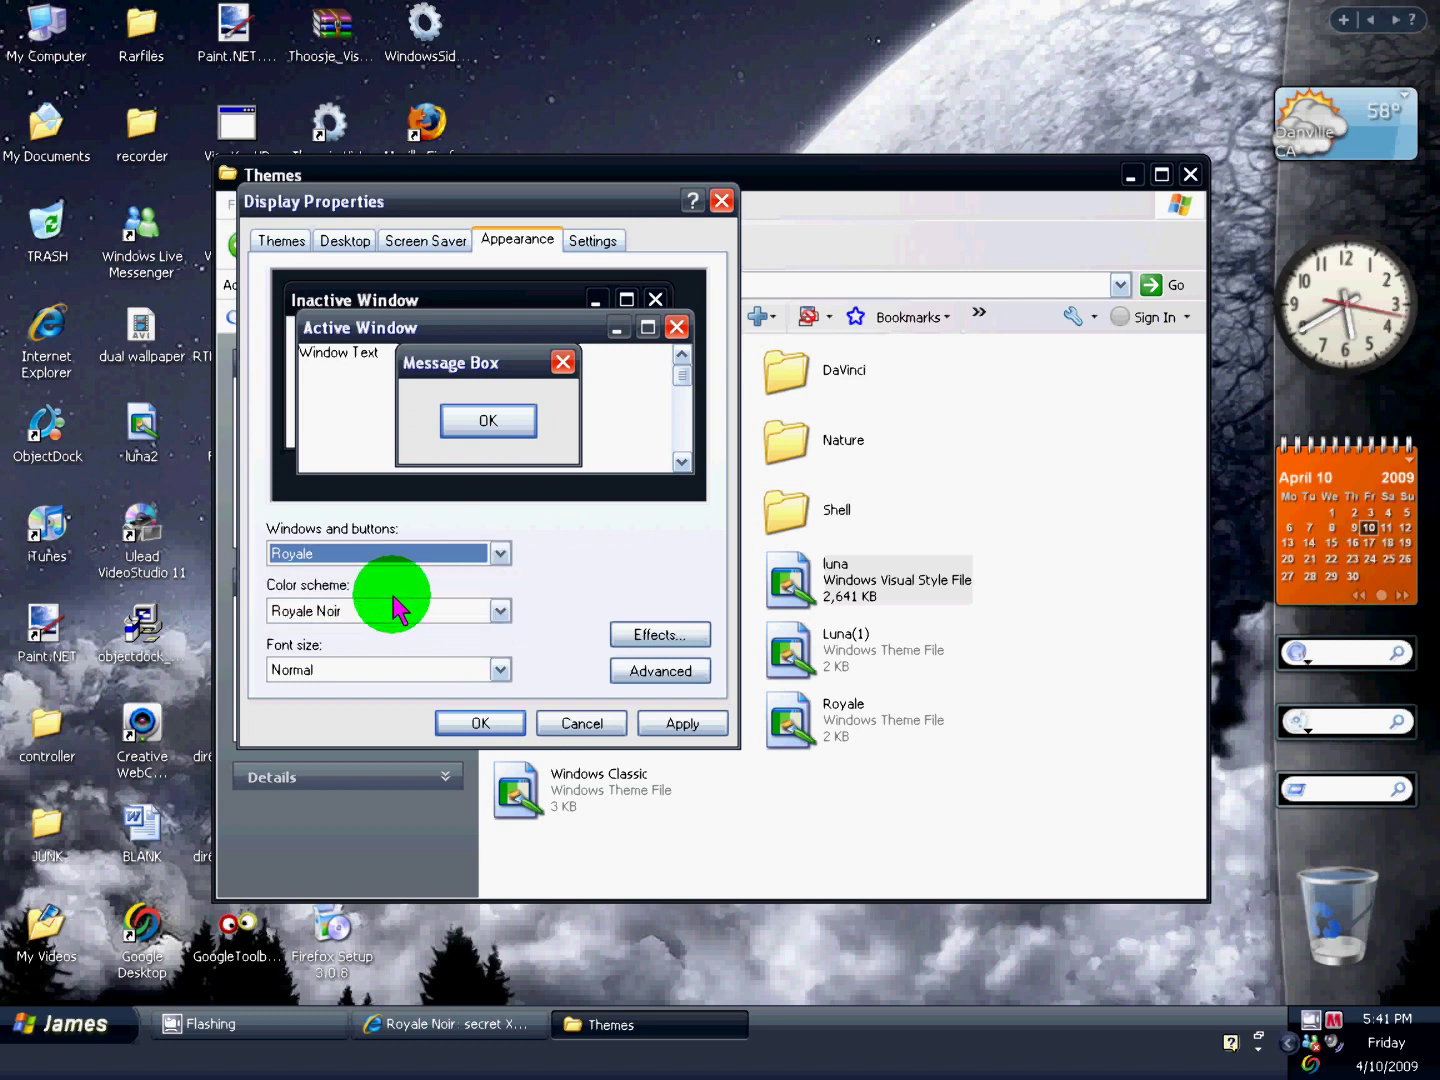
{"action": "left_click", "coordinate": [499, 610]}
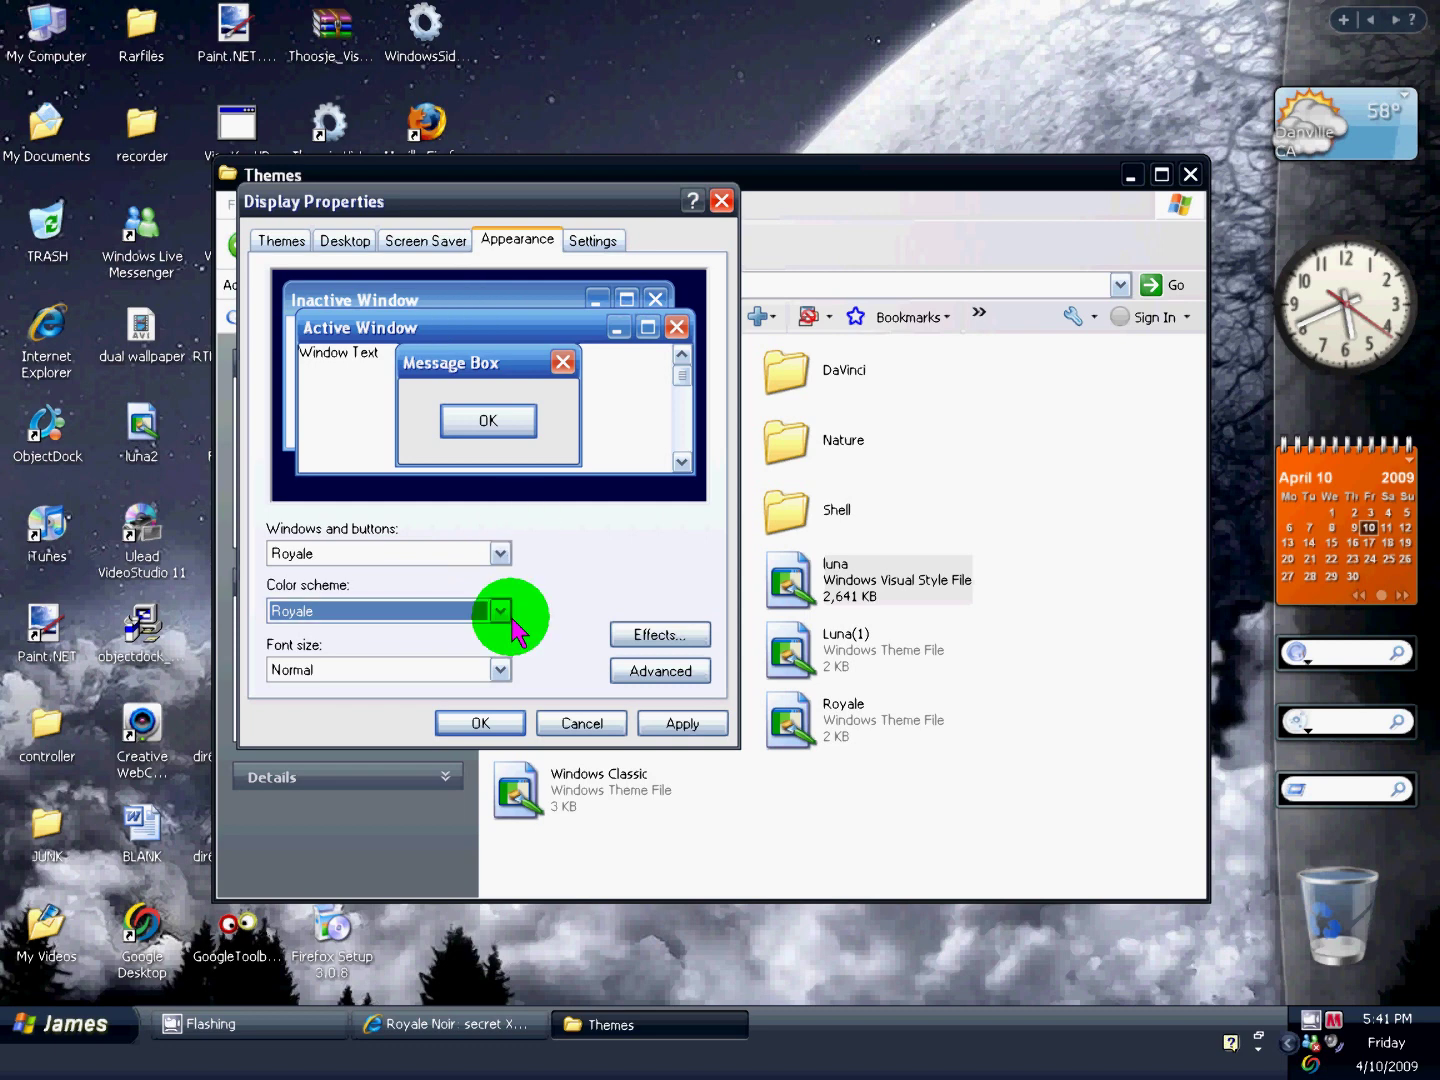
{"action": "left_click", "coordinate": [499, 610]}
{"action": "left_click", "coordinate": [484, 648]}
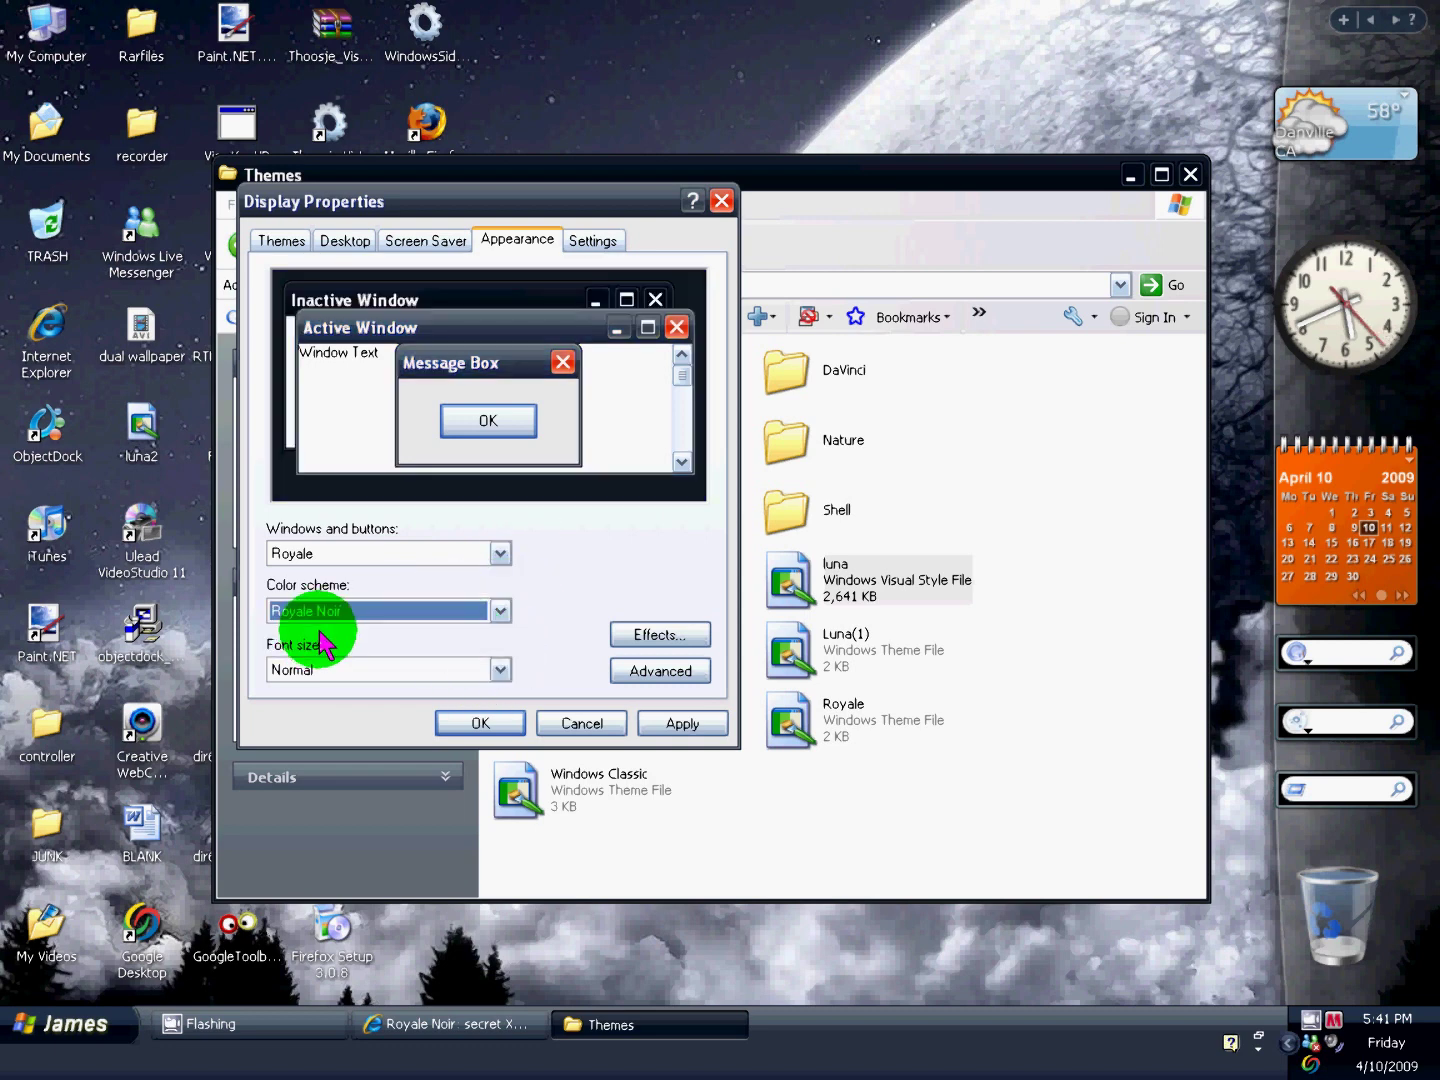
{"action": "left_click", "coordinate": [506, 726]}
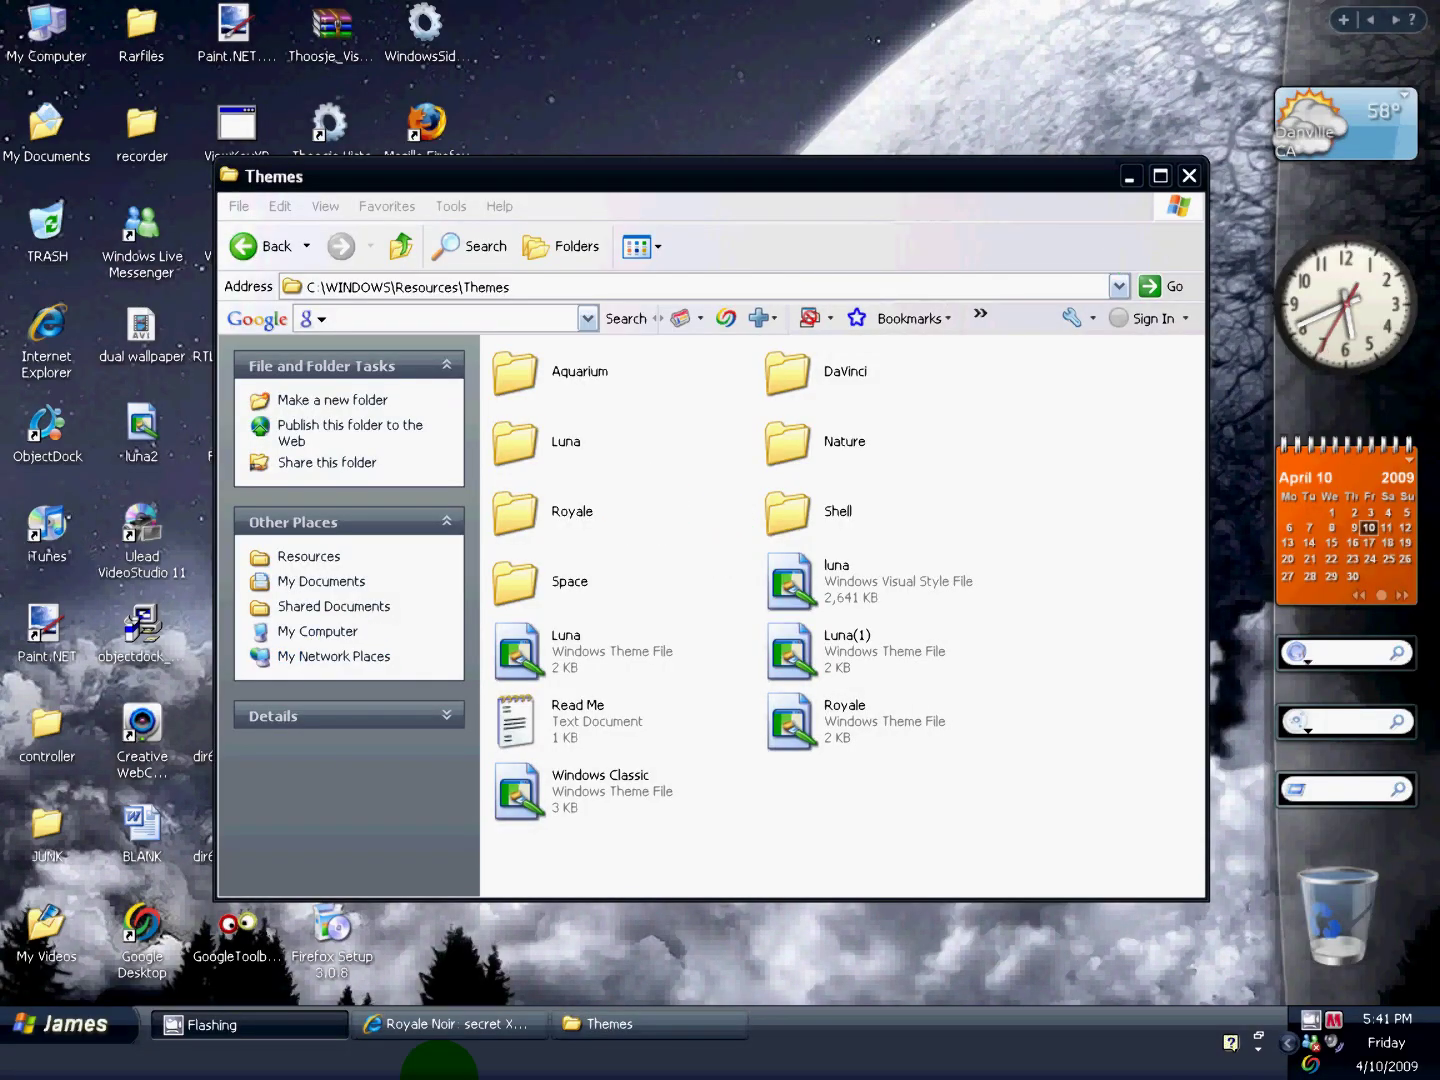
Close the Themes folder window, right-click the desktop, and bring up the Start menu
{"action": "left_click", "coordinate": [1188, 176]}
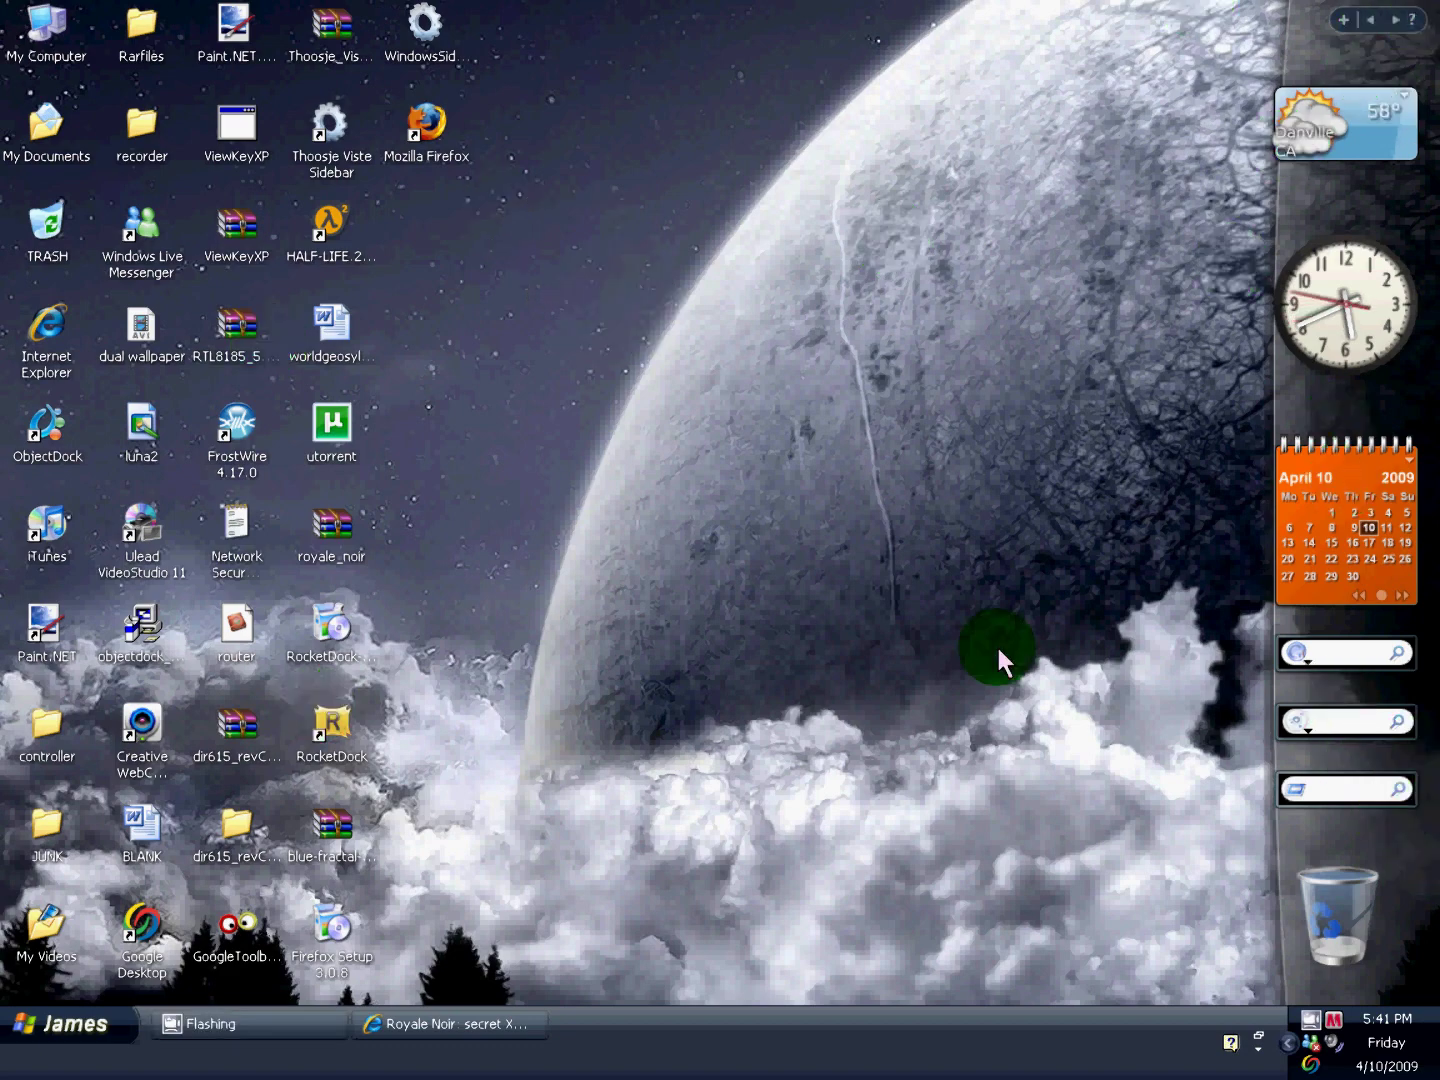
{"action": "right_click", "coordinate": [958, 615]}
{"action": "left_click_drag", "start_coordinate": [550, 274], "coordinate": [926, 515]}
{"action": "left_click", "coordinate": [71, 1022]}
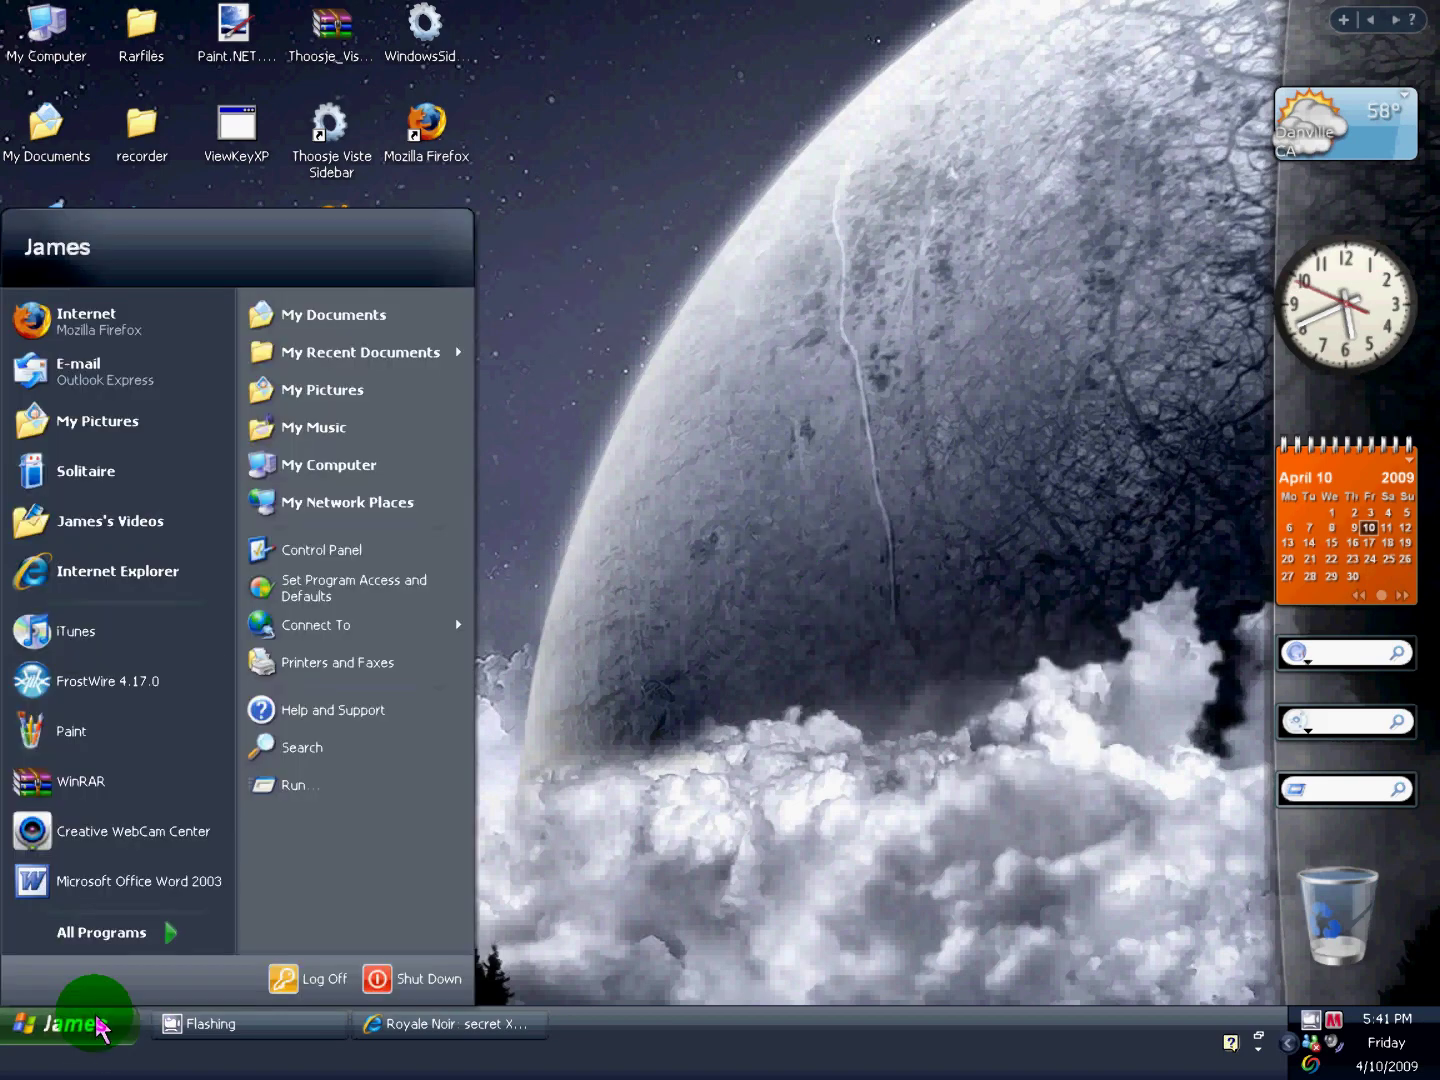
Launch Paint and pencil the letters S-U-B-S-C-R-I-B across the canvas
{"action": "left_click", "coordinate": [111, 730]}
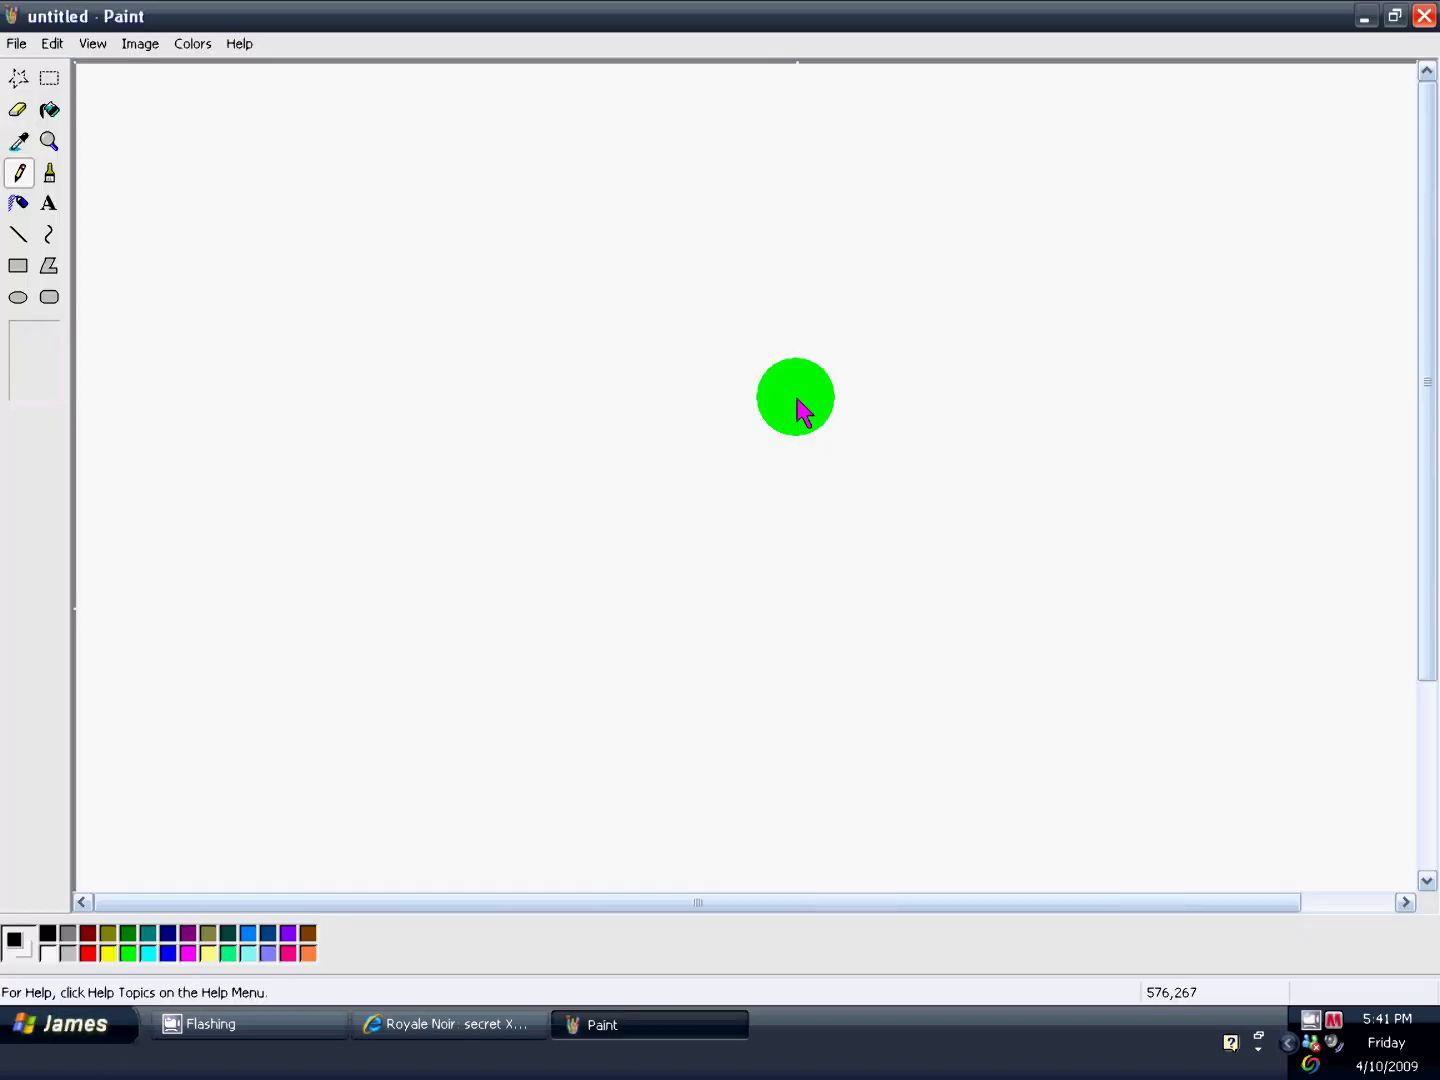
{"action": "mouse_move", "coordinate": [326, 175]}
{"action": "left_mouse_down"}
{"action": "mouse_move", "coordinate": [348, 279]}
{"action": "mouse_move", "coordinate": [220, 386]}
{"action": "left_mouse_up"}
{"action": "mouse_move", "coordinate": [400, 182]}
{"action": "left_mouse_down"}
{"action": "mouse_move", "coordinate": [509, 306]}
{"action": "mouse_move", "coordinate": [547, 390]}
{"action": "left_mouse_up"}
{"action": "mouse_move", "coordinate": [555, 186]}
{"action": "left_mouse_down"}
{"action": "mouse_move", "coordinate": [568, 399]}
{"action": "mouse_move", "coordinate": [618, 283]}
{"action": "mouse_move", "coordinate": [554, 392]}
{"action": "left_mouse_up"}
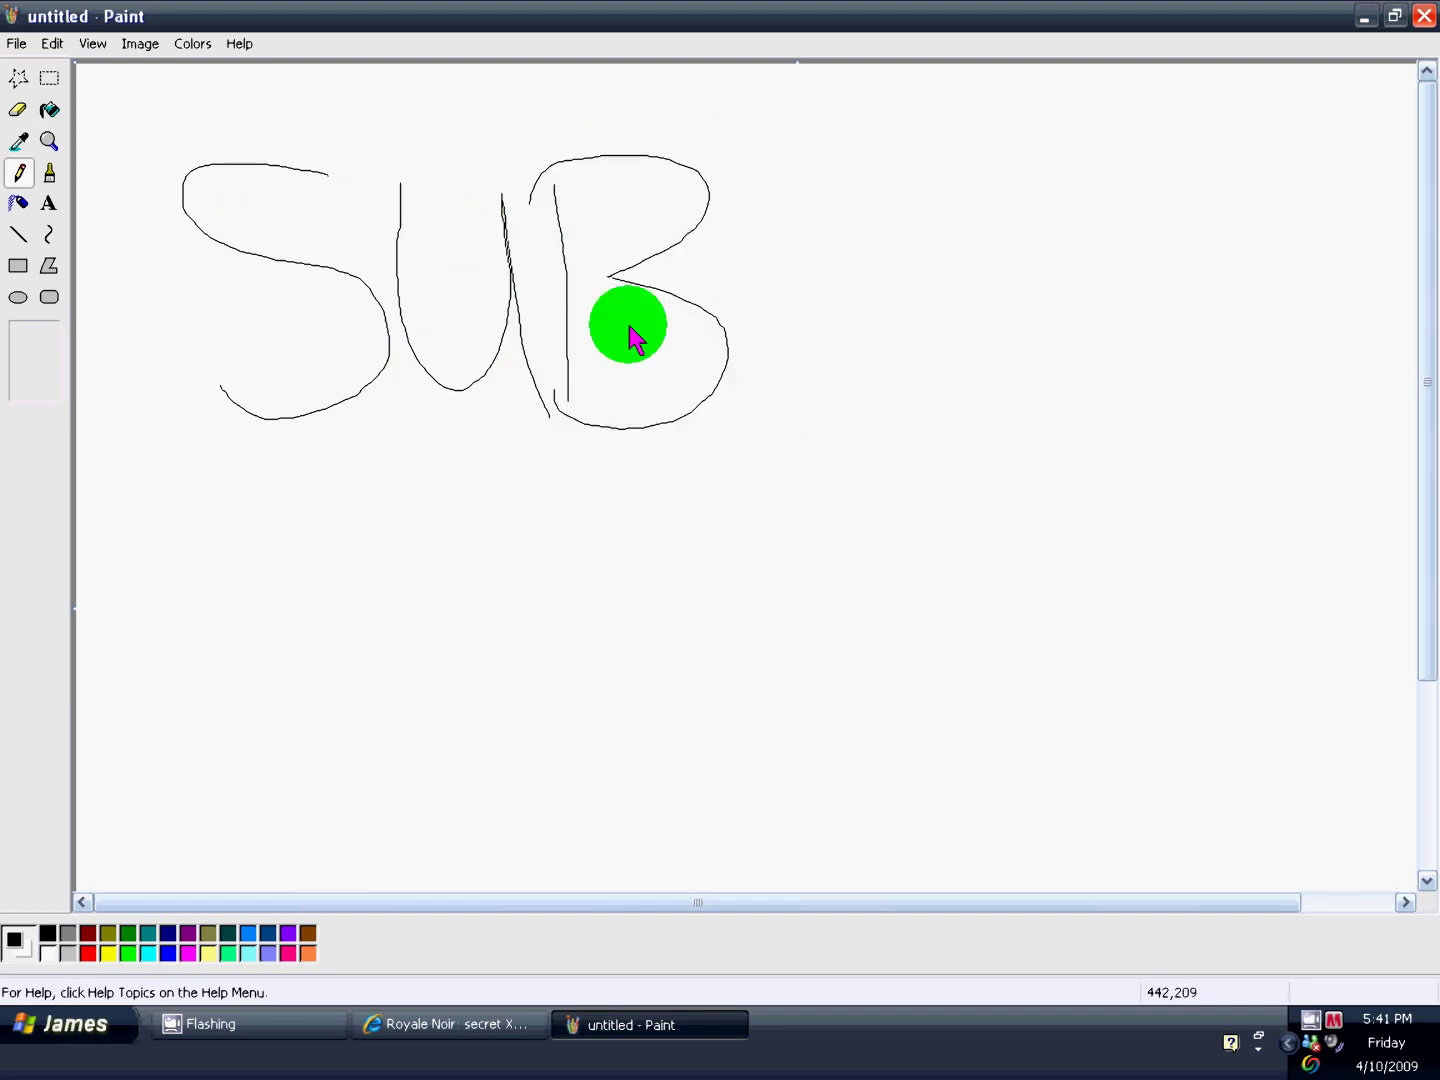
{"action": "mouse_move", "coordinate": [857, 174]}
{"action": "left_mouse_down"}
{"action": "mouse_move", "coordinate": [842, 434]}
{"action": "mouse_move", "coordinate": [779, 434]}
{"action": "left_mouse_up"}
{"action": "mouse_move", "coordinate": [1056, 205]}
{"action": "left_mouse_down"}
{"action": "mouse_move", "coordinate": [1047, 414]}
{"action": "mouse_move", "coordinate": [1103, 450]}
{"action": "left_mouse_up"}
{"action": "mouse_move", "coordinate": [1080, 248]}
{"action": "left_mouse_down"}
{"action": "mouse_move", "coordinate": [1101, 321]}
{"action": "mouse_move", "coordinate": [1193, 383]}
{"action": "left_mouse_up"}
{"action": "mouse_move", "coordinate": [1213, 211]}
{"action": "left_mouse_down"}
{"action": "mouse_move", "coordinate": [1274, 204]}
{"action": "mouse_move", "coordinate": [1257, 375]}
{"action": "mouse_move", "coordinate": [1319, 362]}
{"action": "left_mouse_up"}
{"action": "left_click_drag", "start_coordinate": [973, 891], "coordinate": [1138, 902]}
{"action": "mouse_move", "coordinate": [1241, 208]}
{"action": "left_mouse_down"}
{"action": "mouse_move", "coordinate": [1292, 390]}
{"action": "mouse_move", "coordinate": [1227, 295]}
{"action": "mouse_move", "coordinate": [1234, 366]}
{"action": "left_mouse_up"}
Finish SUBSCRIBE with the letter E and add a large diagonal arrow
{"action": "left_click_drag", "start_coordinate": [1333, 186], "coordinate": [1359, 337]}
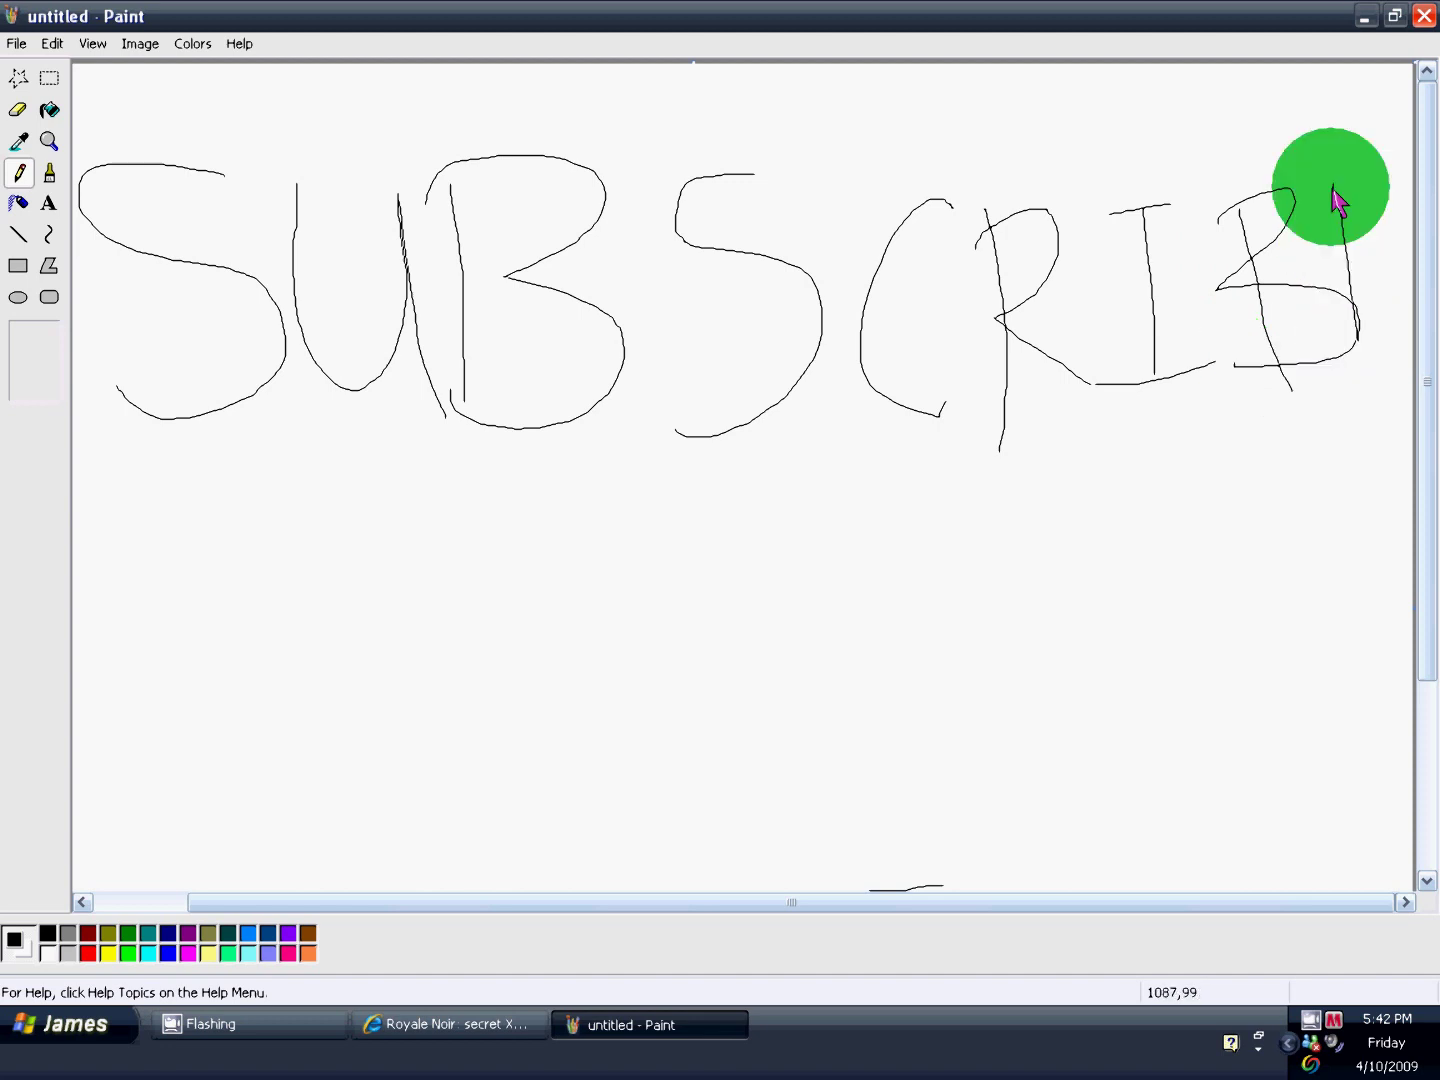
{"action": "left_click_drag", "start_coordinate": [1328, 200], "coordinate": [1398, 180]}
{"action": "left_click_drag", "start_coordinate": [1345, 242], "coordinate": [1398, 233]}
{"action": "left_click_drag", "start_coordinate": [1361, 310], "coordinate": [1413, 308]}
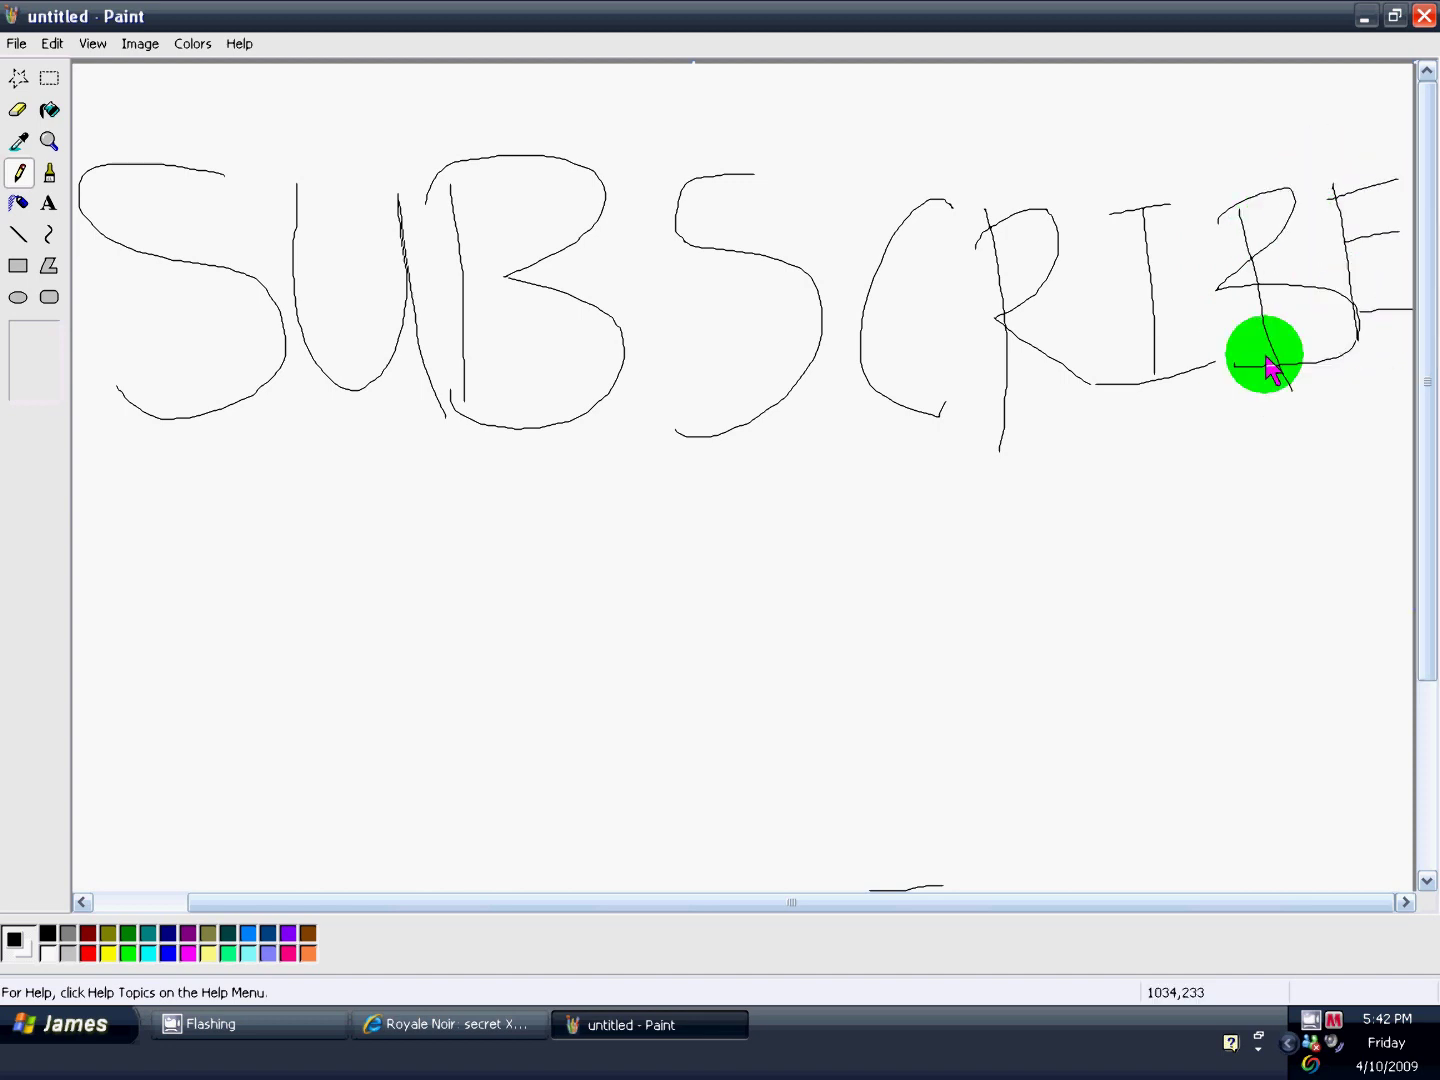
{"action": "left_click_drag", "start_coordinate": [675, 799], "coordinate": [1414, 557]}
{"action": "left_click_drag", "start_coordinate": [1215, 543], "coordinate": [1286, 729]}
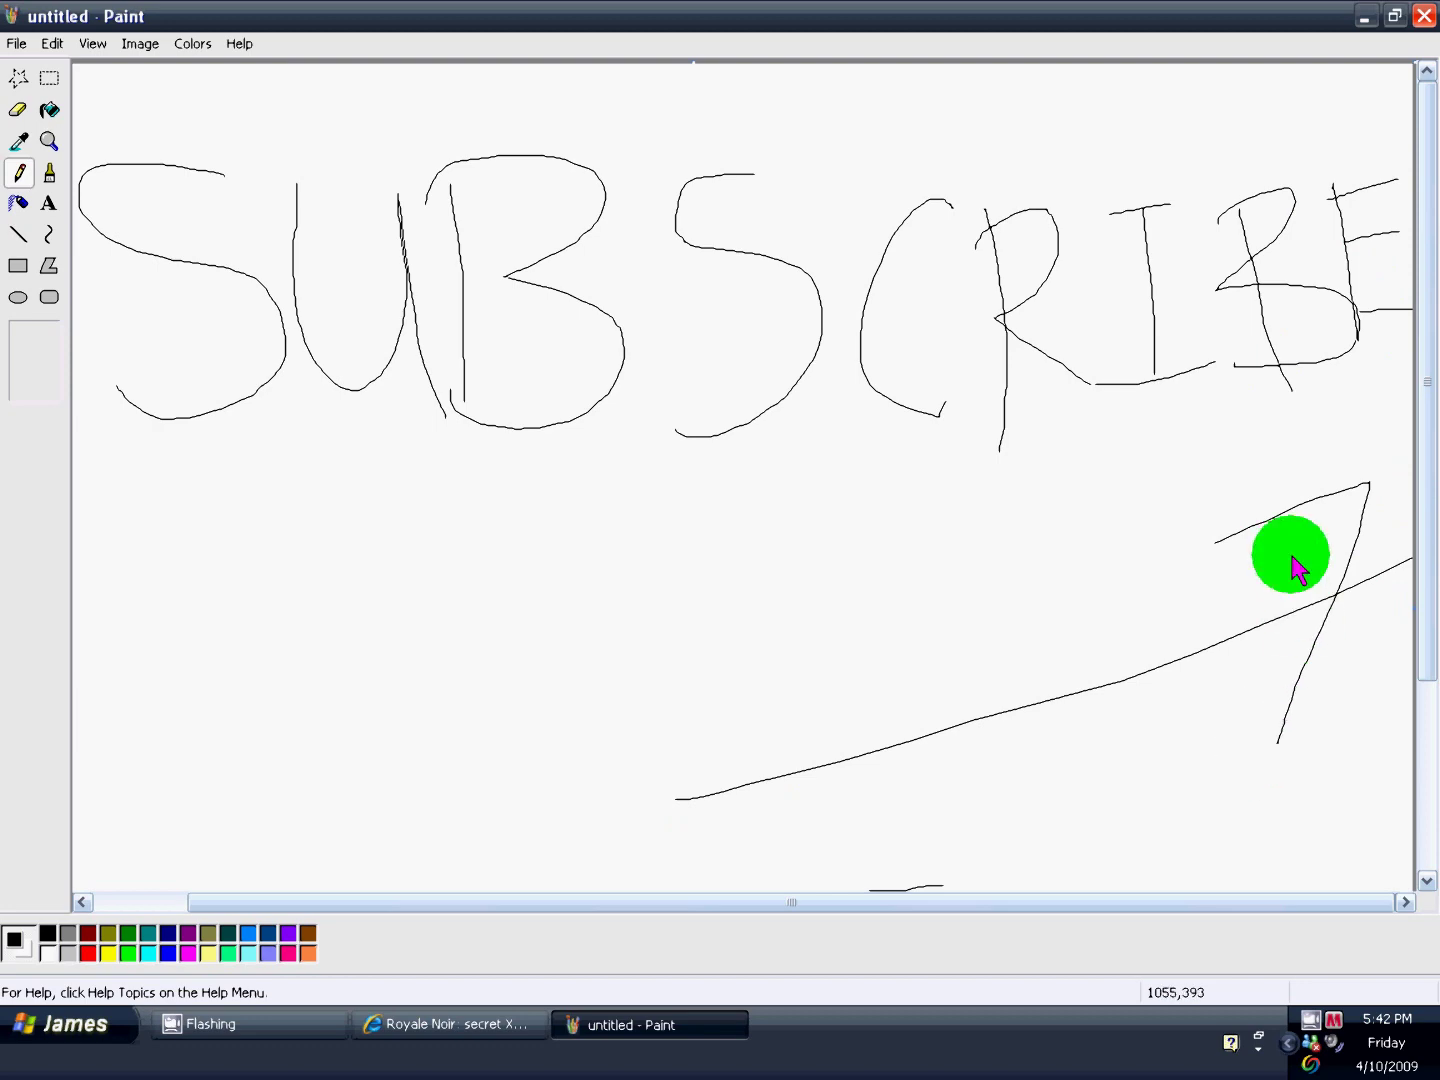
{"action": "left_click_drag", "start_coordinate": [1249, 526], "coordinate": [1305, 730]}
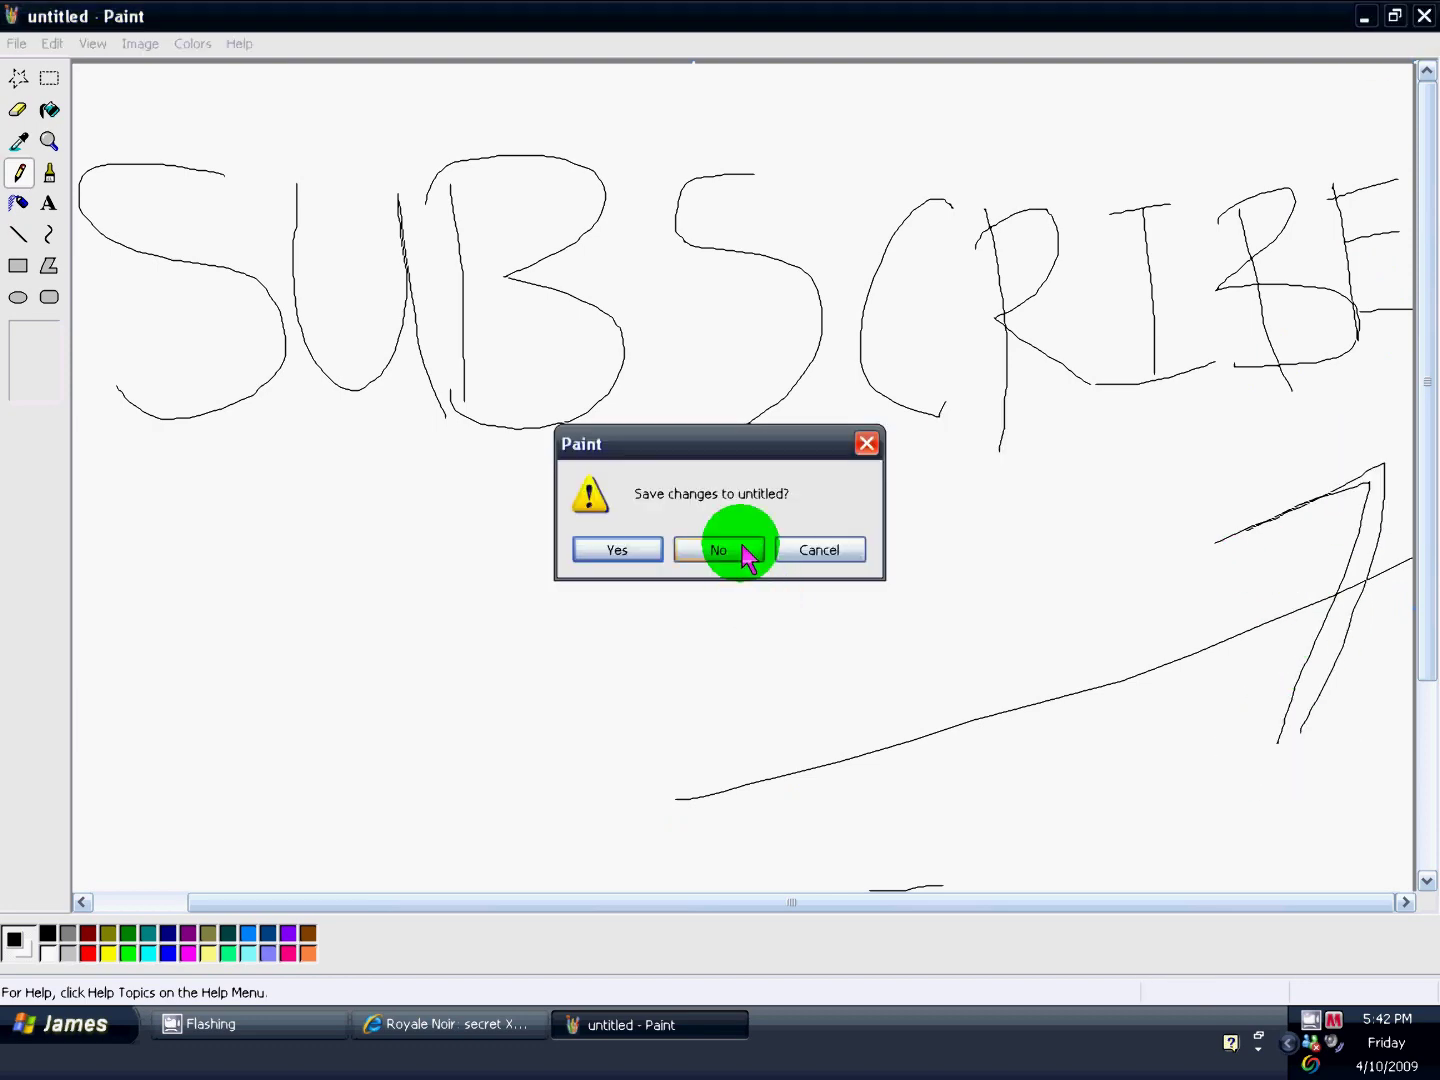